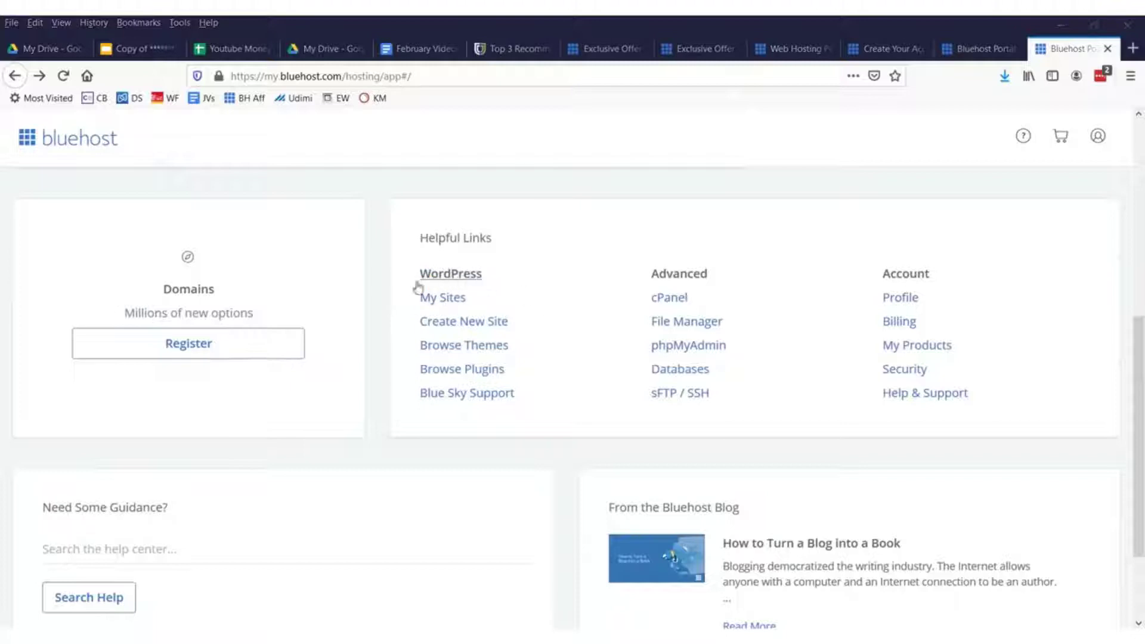
- Open My Sites in the hosting account and start creating a new site
left_click(412, 296)
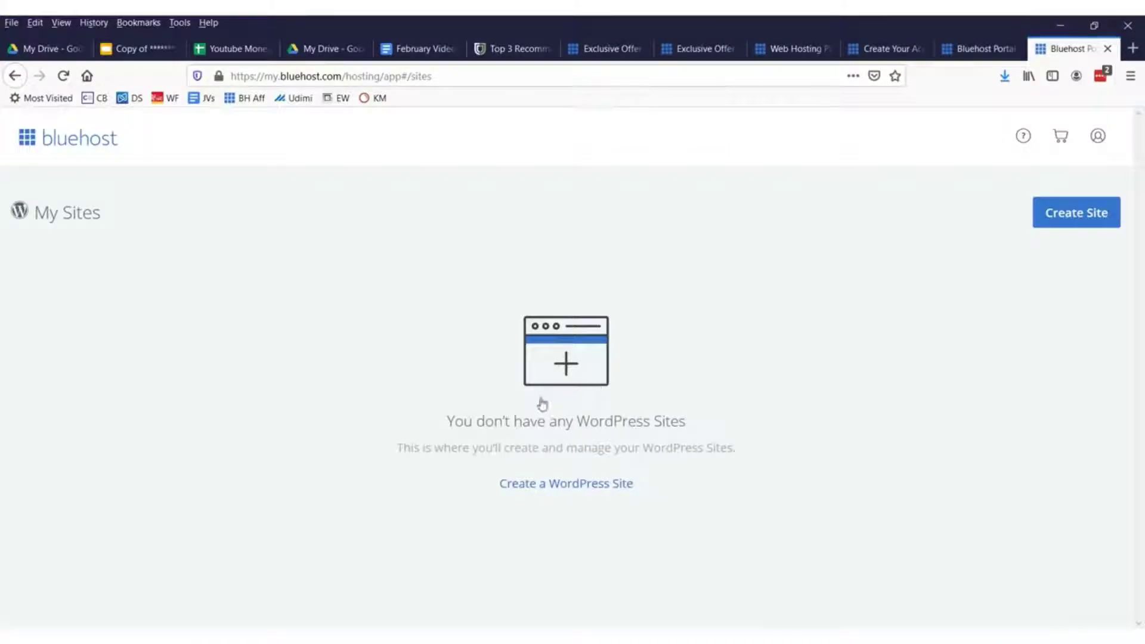
triple_click(682, 421)
left_click(764, 422)
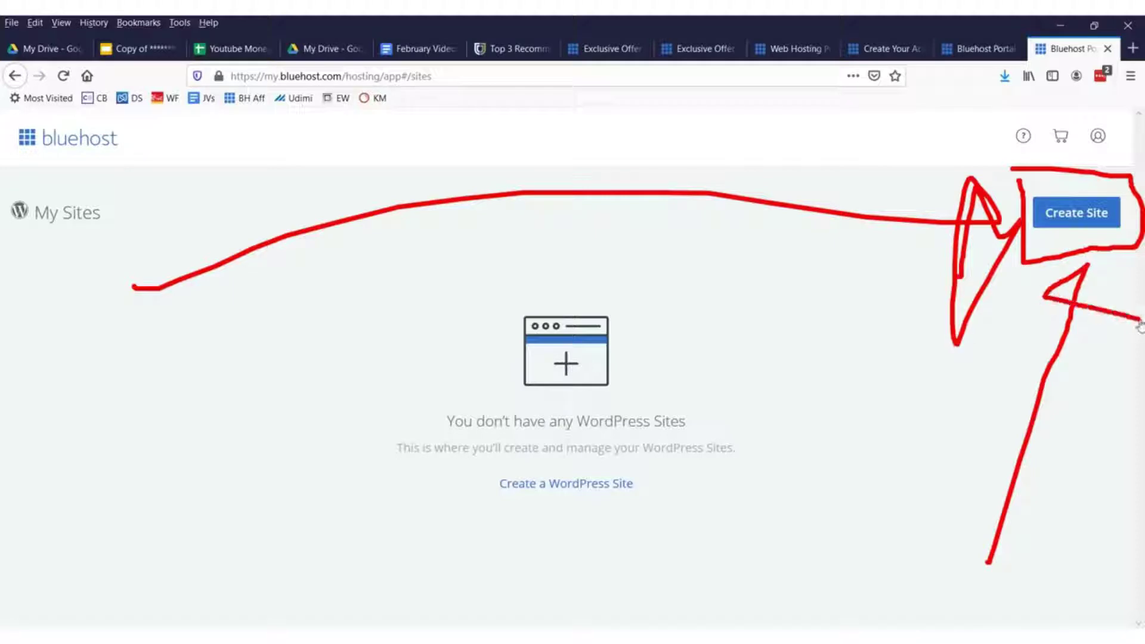
left_click(1059, 222)
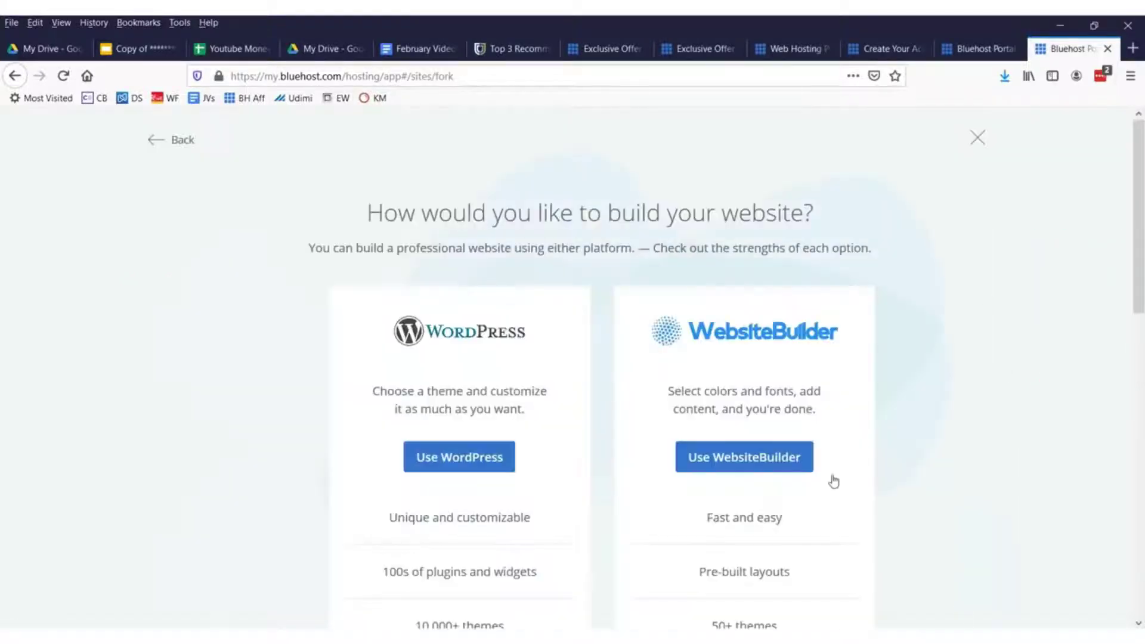
- Choose WordPress rather than WebsiteBuilder as the platform for the new website
scroll(639, 388, "down", 3)
scroll(647, 441, "up", 4)
left_click_drag(285, 255, 295, 273)
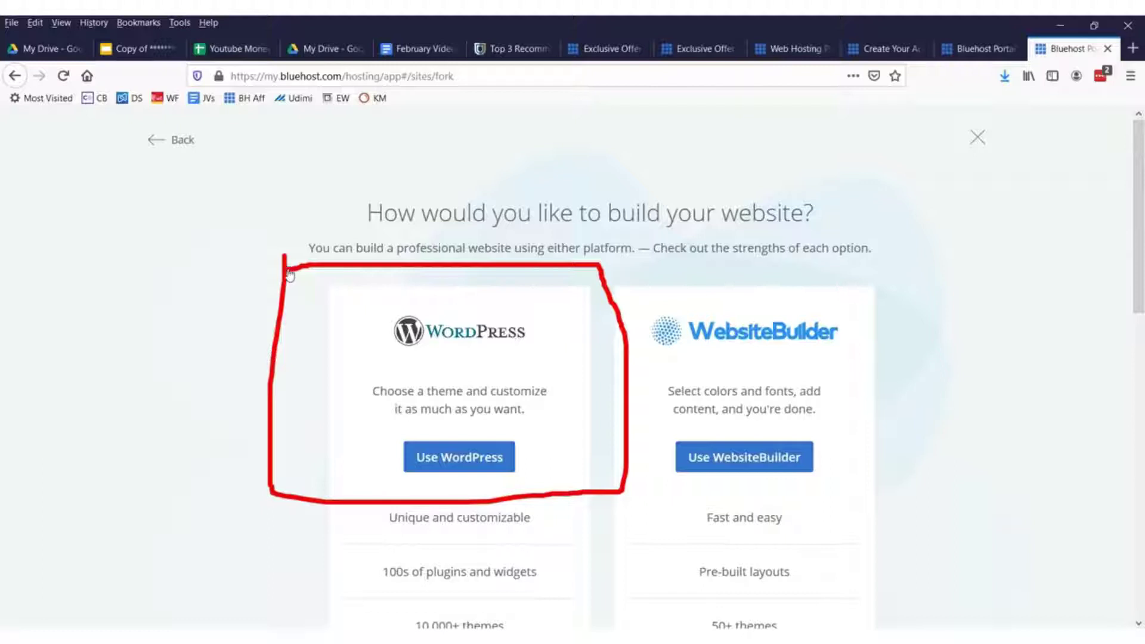
mouse_move(198, 175)
left_mouse_down()
mouse_move(147, 360)
mouse_move(242, 316)
mouse_move(239, 382)
mouse_move(234, 358)
left_mouse_up()
mouse_move(619, 136)
left_mouse_down()
mouse_move(695, 477)
mouse_move(705, 250)
mouse_move(688, 373)
mouse_move(825, 365)
mouse_move(852, 304)
mouse_move(686, 387)
left_mouse_up()
key("e")
mouse_move(633, 255)
left_mouse_down()
mouse_move(805, 352)
mouse_move(769, 608)
mouse_move(704, 251)
left_mouse_up()
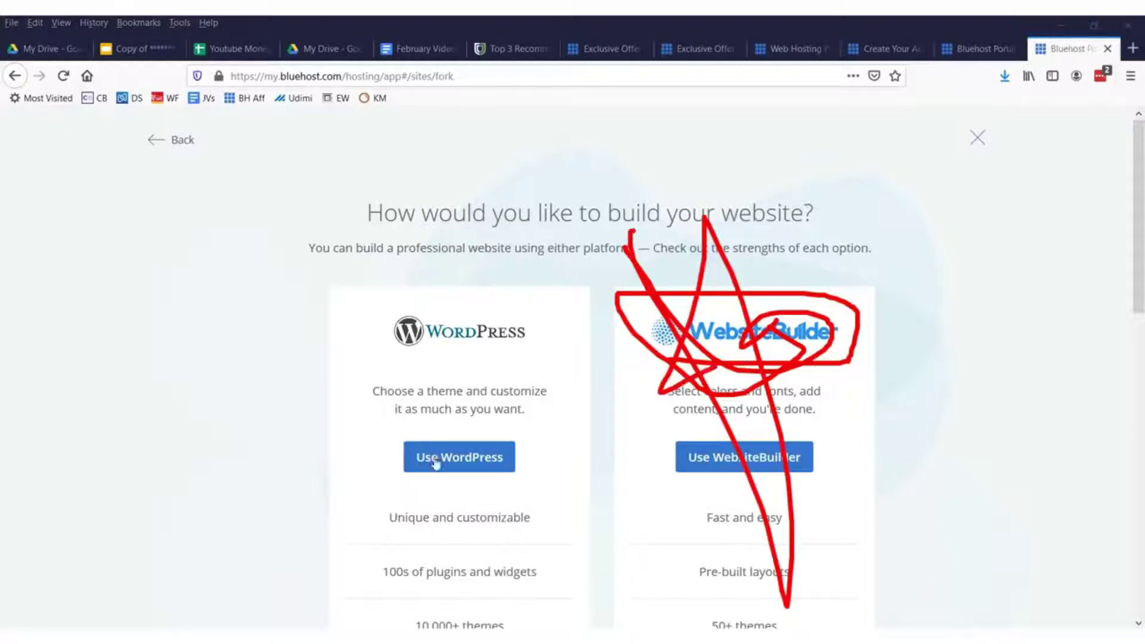
key("e")
mouse_move(518, 426)
left_mouse_down()
mouse_move(383, 475)
mouse_move(357, 437)
mouse_move(385, 439)
mouse_move(315, 508)
left_mouse_up()
key("e")
scroll(315, 507, "down", 3)
mouse_move(516, 451)
left_mouse_down()
mouse_move(419, 443)
mouse_move(471, 504)
mouse_move(387, 459)
left_mouse_up()
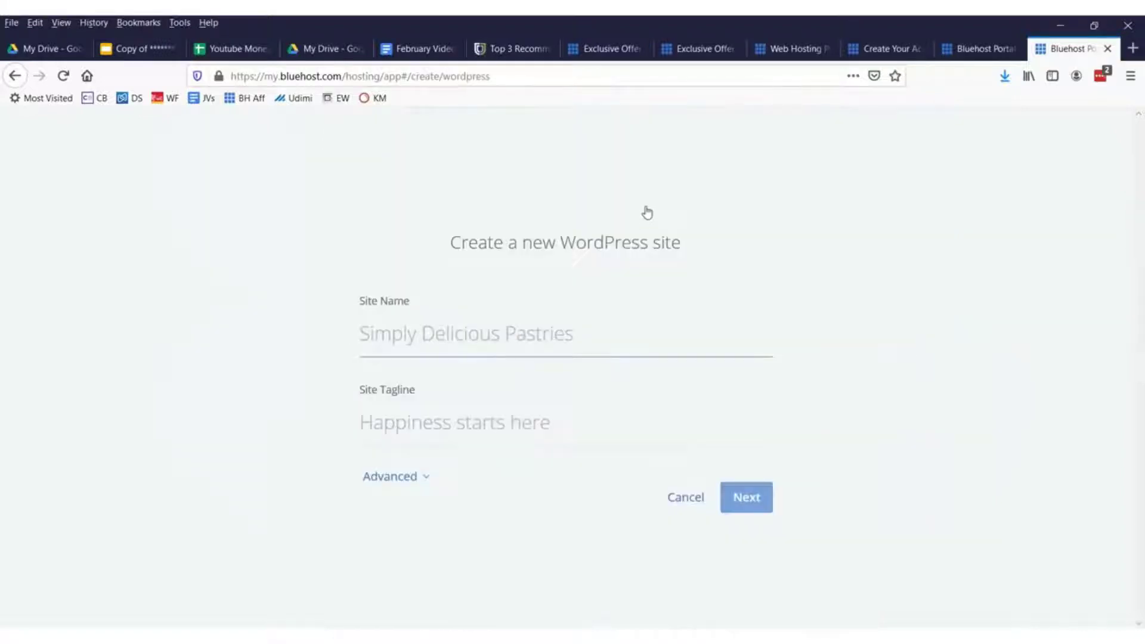
- Name the site "My Weight Loss Blog", set its tagline to "Lose Weight and Drink Beer!" and continue
type("My Weight Loss Blog")
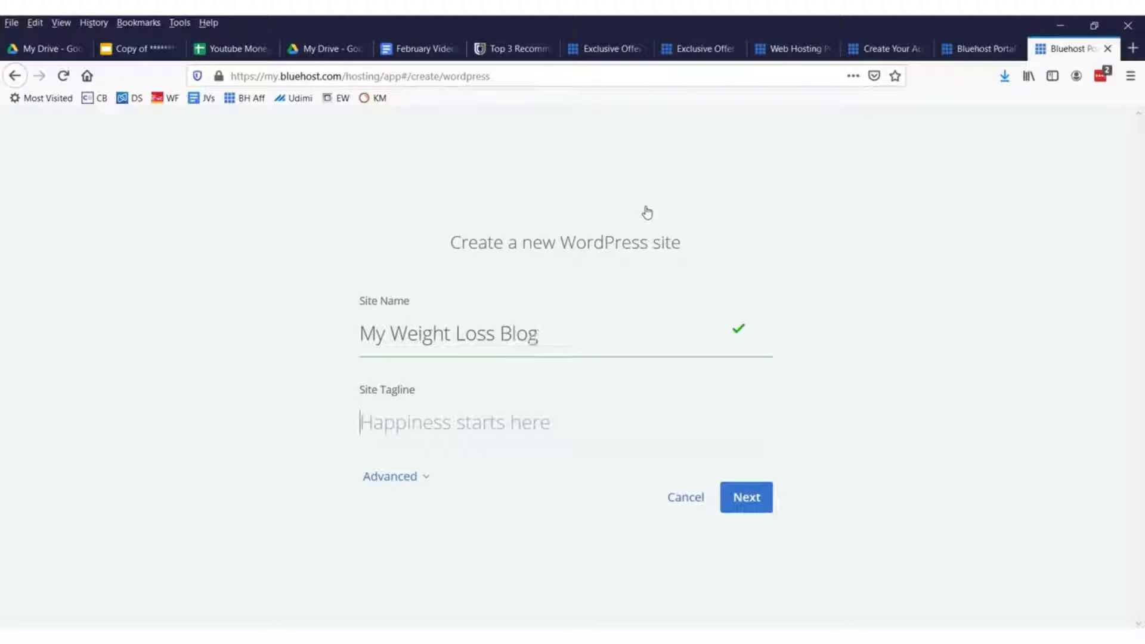
type("Lose W")
type("eight and")
type(" DFr")
key("BackSpace")
key("BackSpace")
type("rink Beer!")
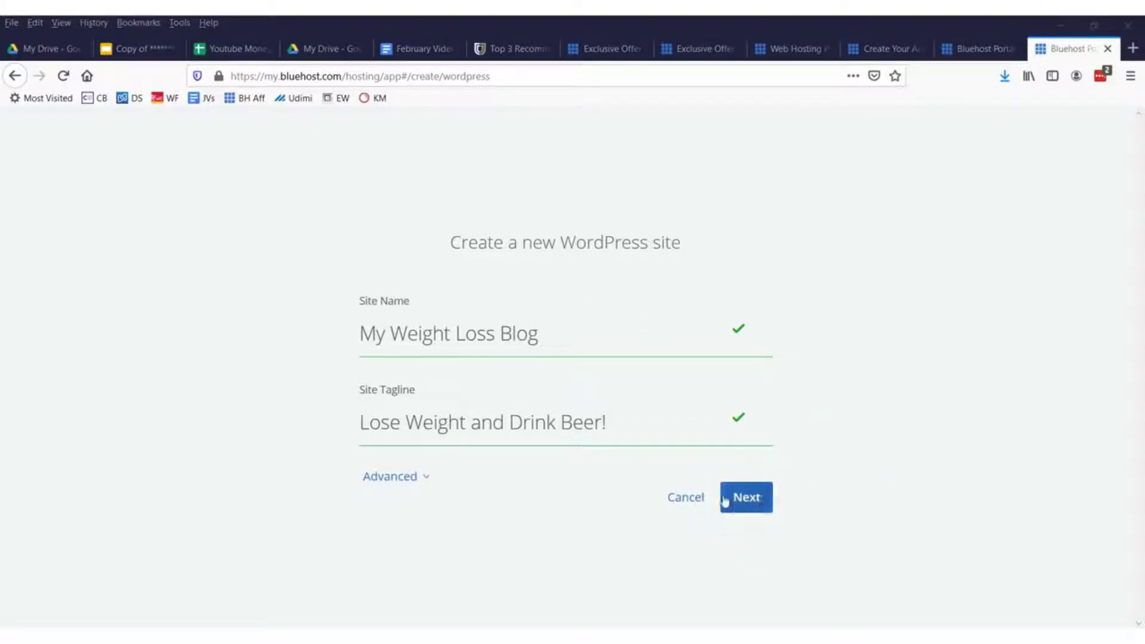
left_click(725, 500)
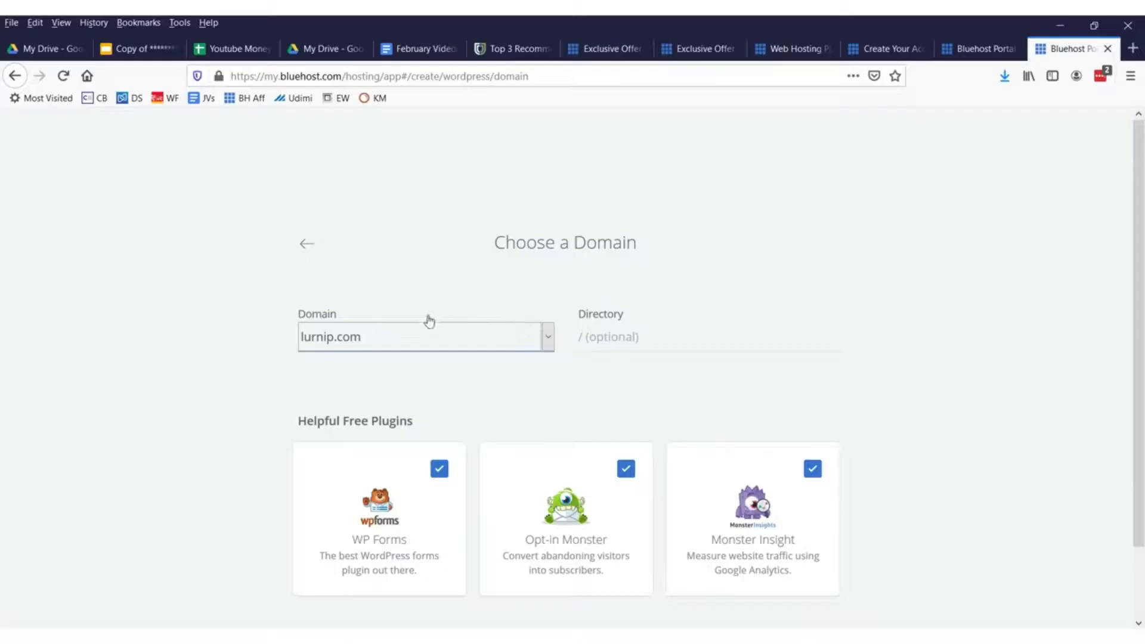
- Select lurnip.com as the domain for the new WordPress site
left_click(429, 320)
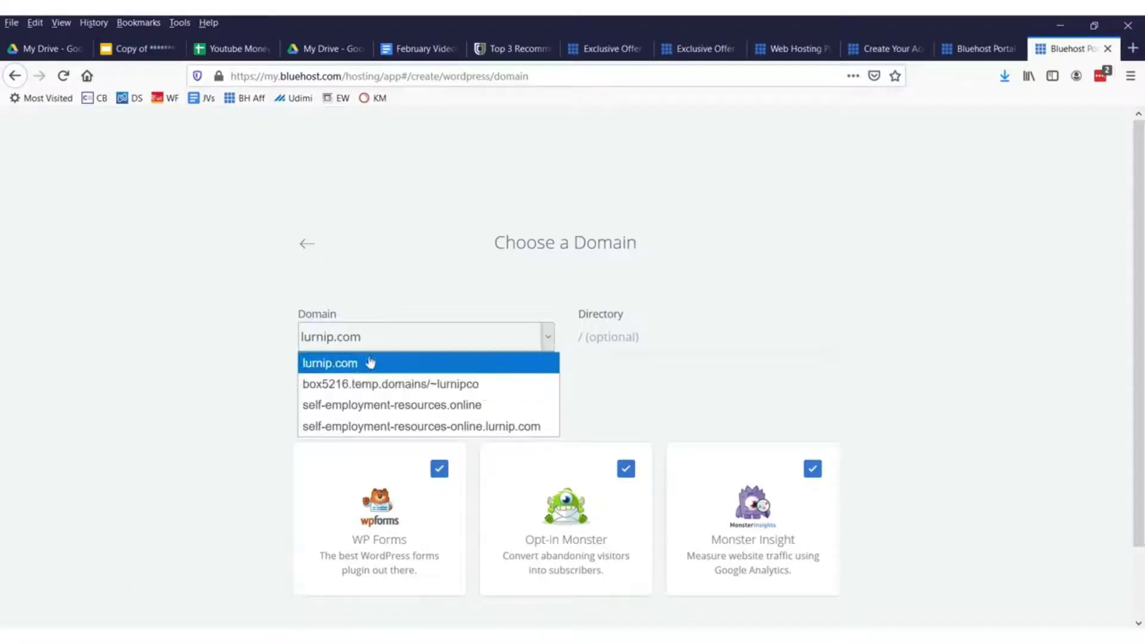
left_click(368, 362)
mouse_move(375, 295)
left_mouse_down()
mouse_move(287, 324)
mouse_move(262, 403)
mouse_move(230, 372)
left_mouse_up()
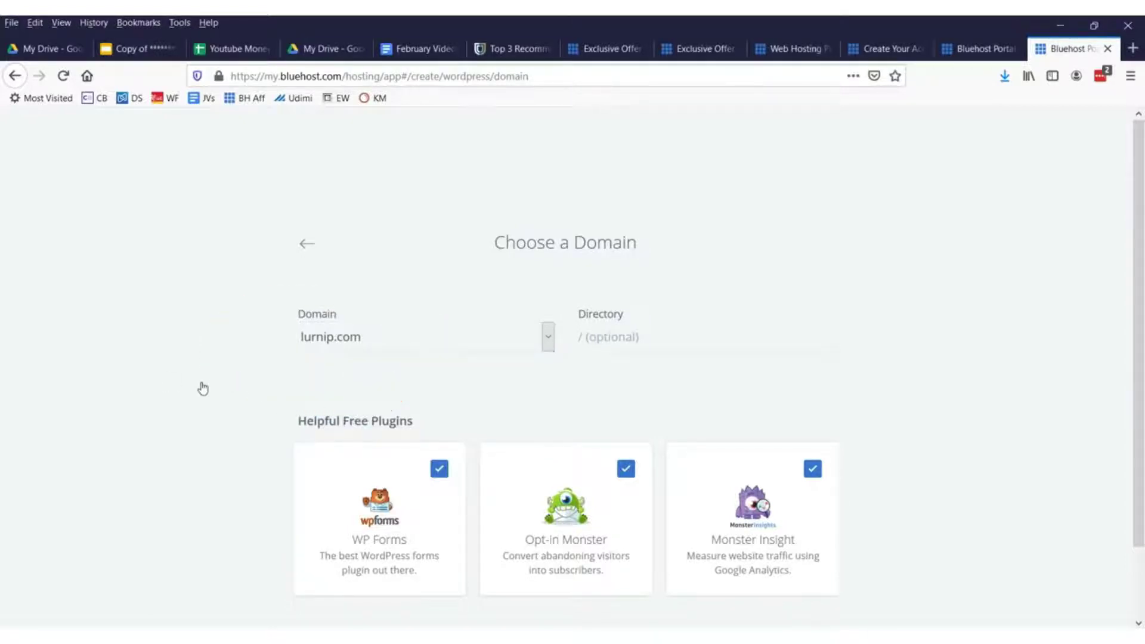
- Keep the WP Forms, Opt-in Monster and Monster Insight plugins selected and continue to install WordPress
scroll(441, 388, "down", 3)
left_click(649, 398)
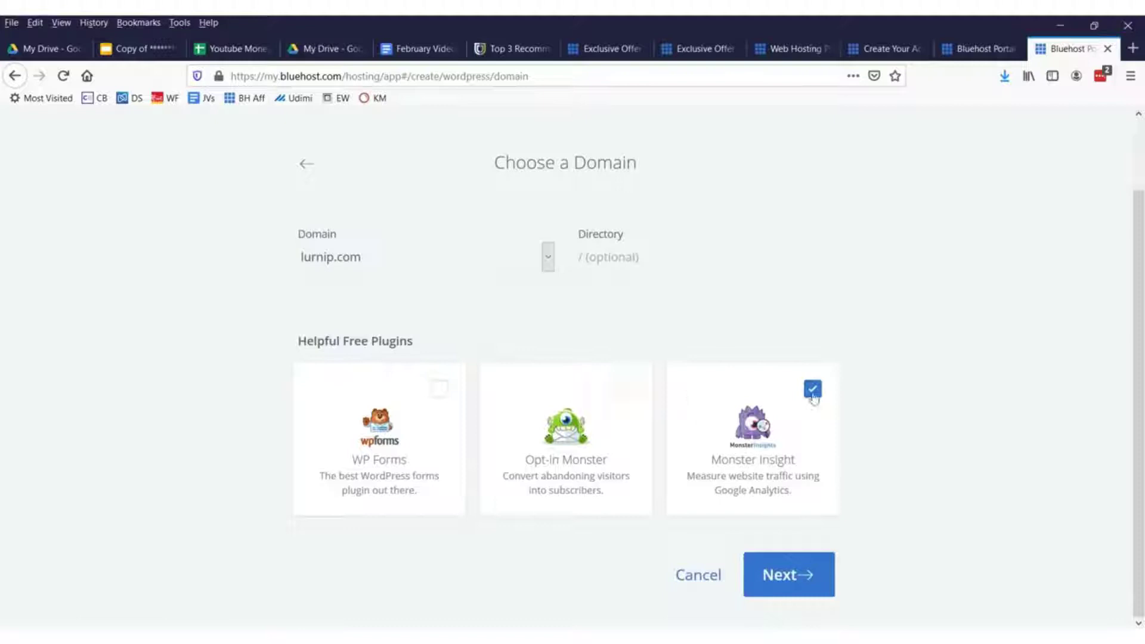
left_click(440, 390)
left_click(813, 391)
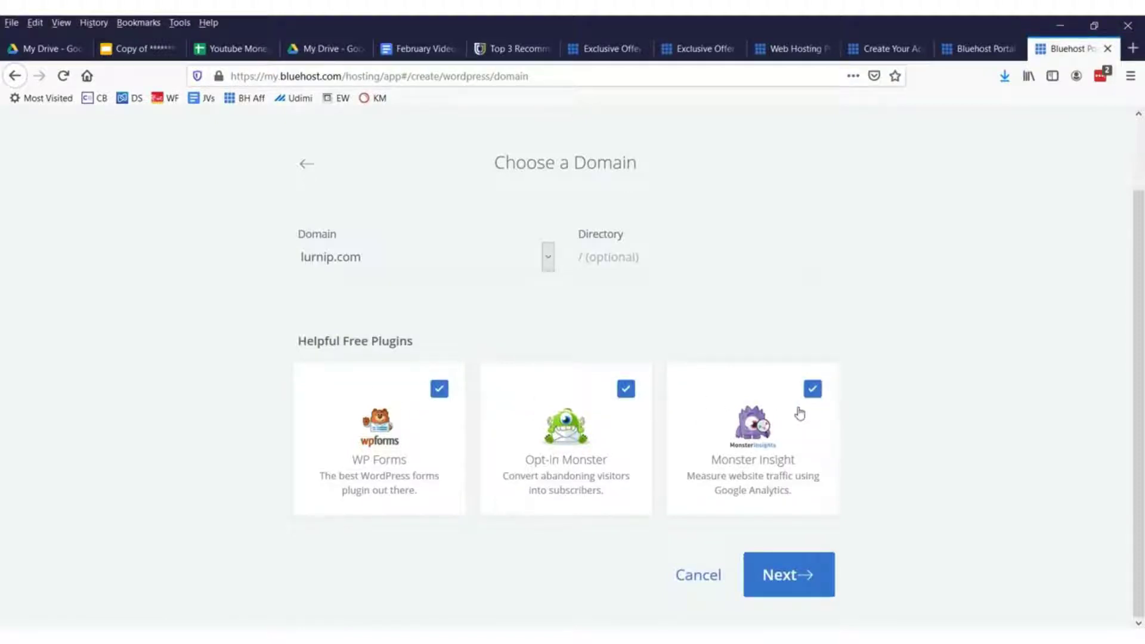
mouse_move(517, 322)
left_mouse_down()
mouse_move(1061, 371)
mouse_move(1012, 409)
mouse_move(695, 404)
left_mouse_up()
left_click(799, 575)
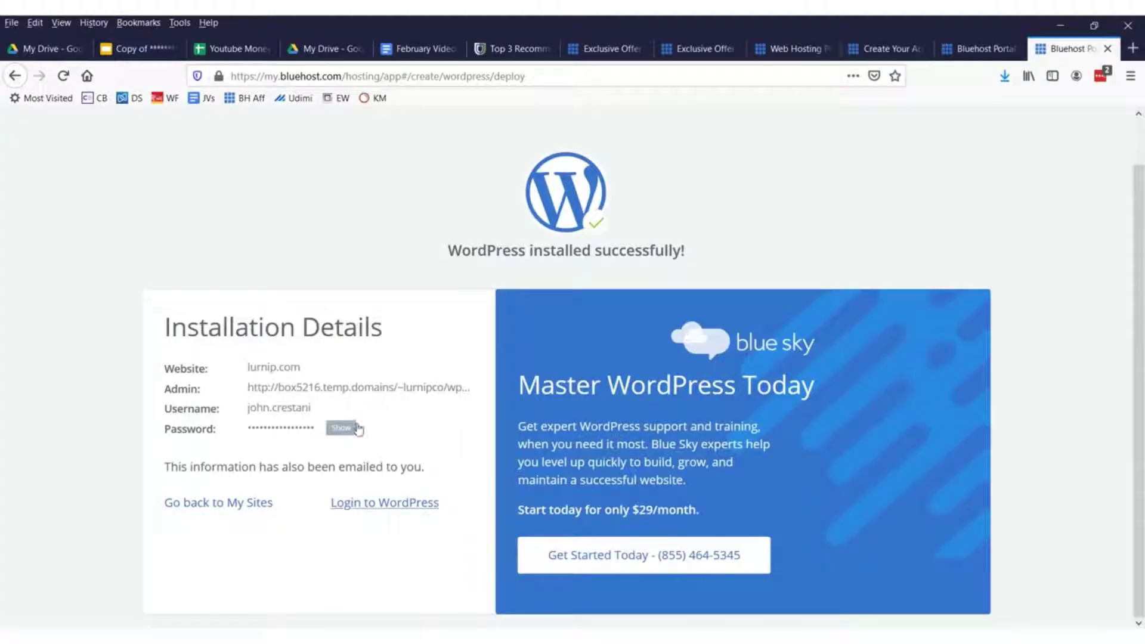
- Review the installation details and log in to the new WordPress site
left_click_drag(317, 411, 173, 418)
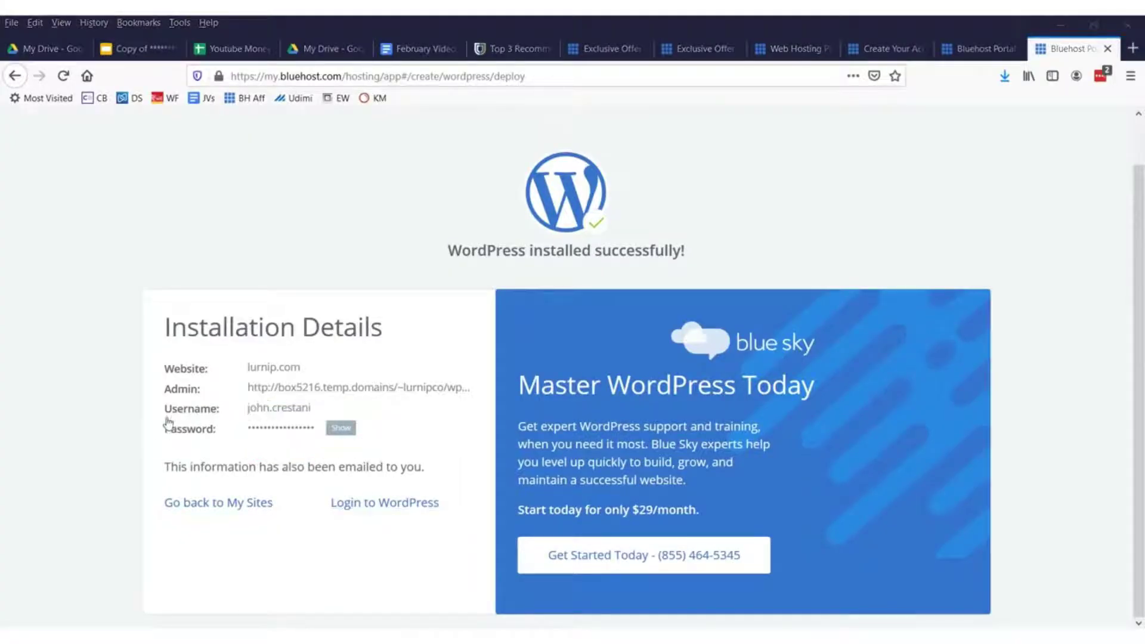
left_click_drag(293, 432, 328, 428)
mouse_move(136, 325)
left_mouse_down()
mouse_move(128, 456)
mouse_move(409, 447)
mouse_move(532, 316)
left_mouse_up()
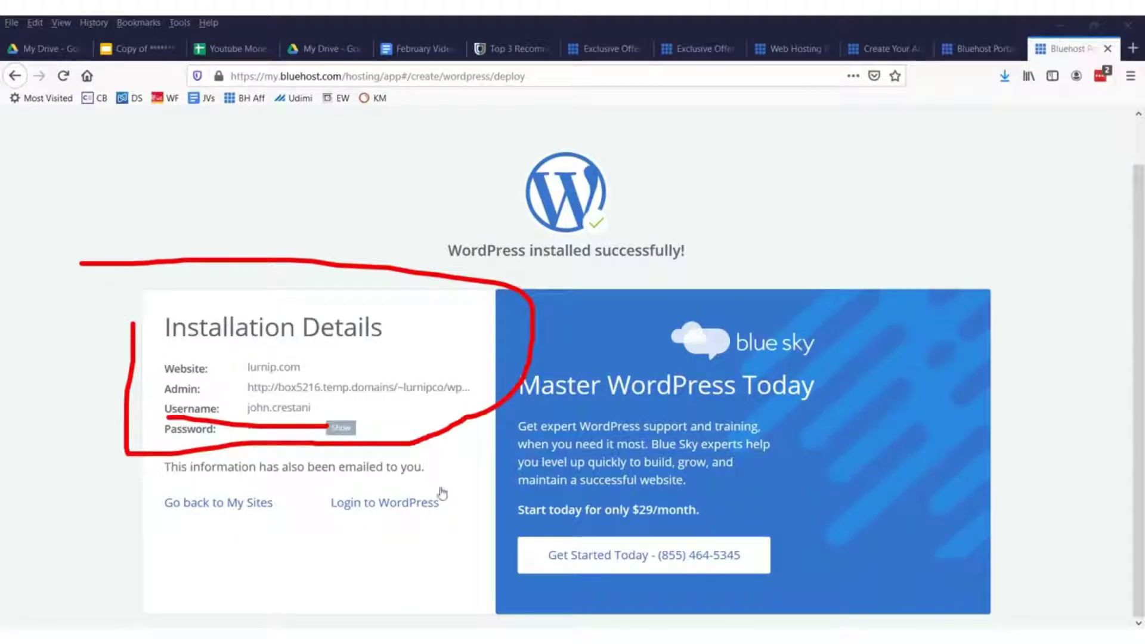
left_click_drag(441, 487, 350, 484)
mouse_move(322, 520)
left_mouse_down()
mouse_move(498, 525)
mouse_move(376, 477)
left_mouse_up()
mouse_move(360, 377)
left_mouse_down()
mouse_move(185, 355)
mouse_move(72, 365)
mouse_move(238, 341)
left_mouse_up()
key("Escape")
mouse_move(327, 537)
left_mouse_down()
mouse_move(477, 513)
mouse_move(325, 483)
mouse_move(327, 498)
left_mouse_up()
key("Escape")
left_click(411, 510)
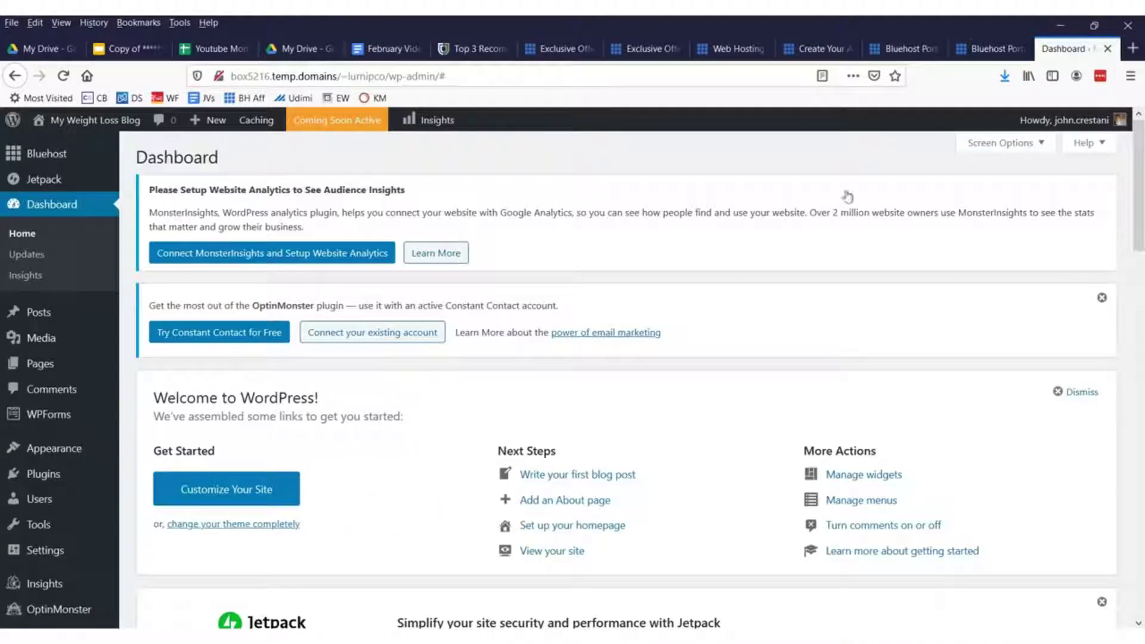
- Open the site's installed themes and look through the available designs
mouse_move(73, 453)
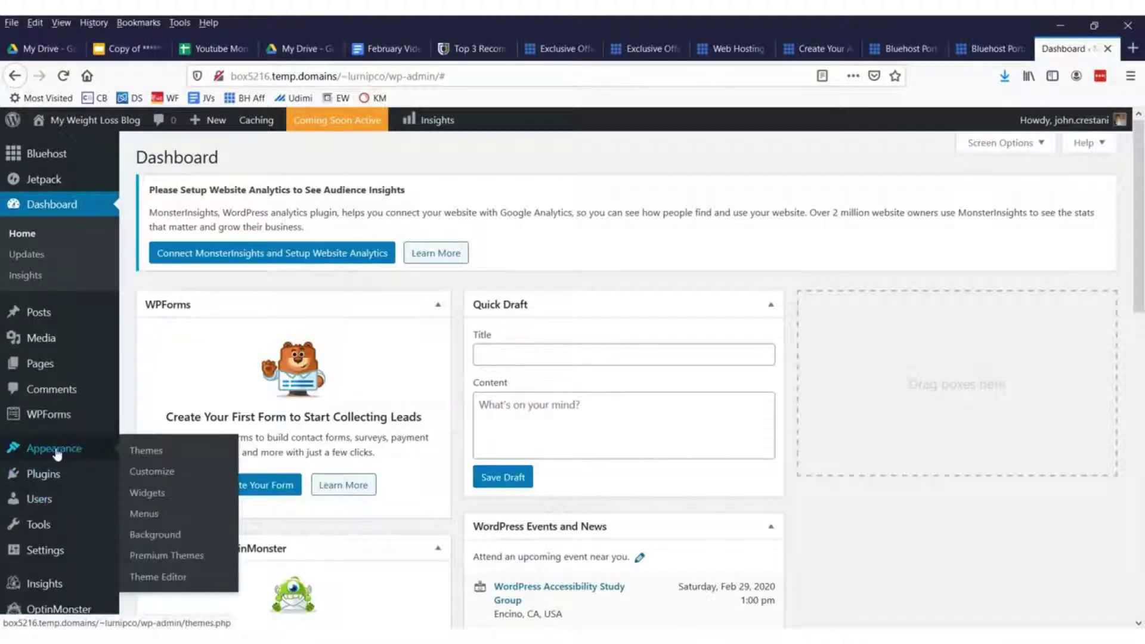
left_click_drag(121, 458, 133, 429)
mouse_move(28, 471)
left_mouse_down()
mouse_move(111, 435)
mouse_move(16, 431)
left_mouse_up()
mouse_move(101, 267)
left_mouse_down()
mouse_move(233, 415)
mouse_move(229, 449)
left_mouse_up()
left_click(179, 455)
scroll(553, 332, "down", 2)
scroll(553, 331, "down", 3)
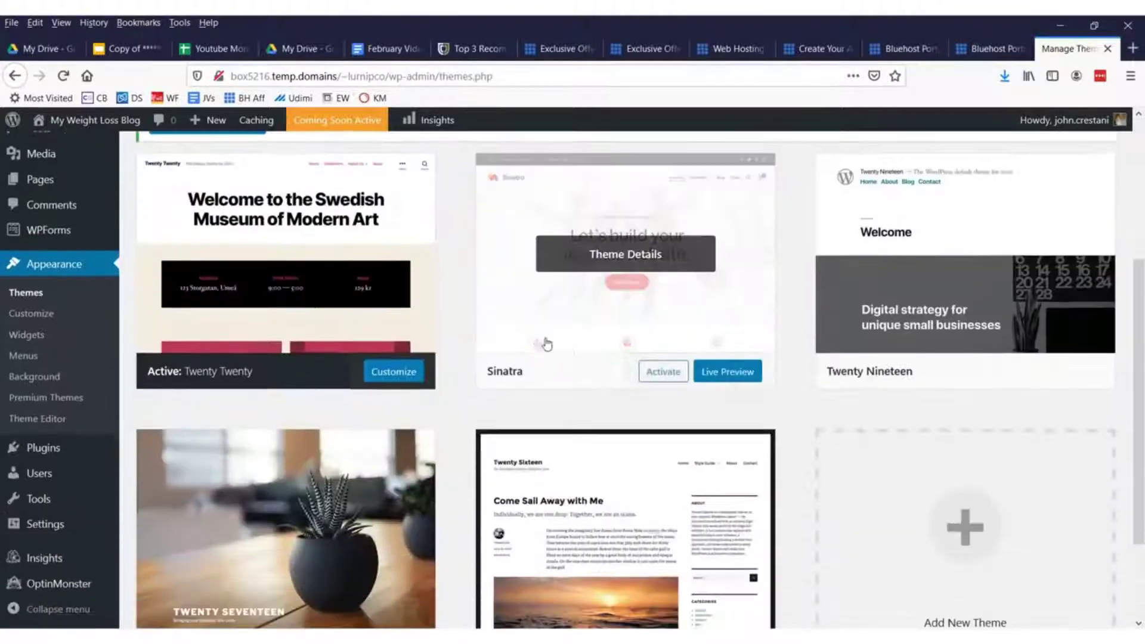
scroll(471, 442, "down", 2)
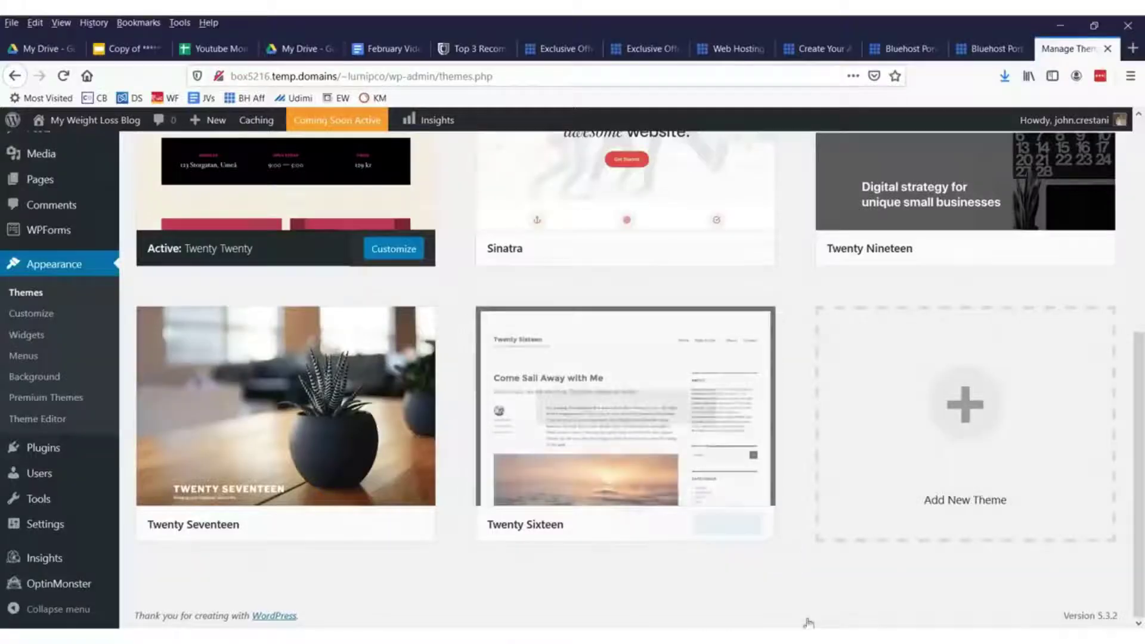
- Activate the Twenty Seventeen theme and open it for customization
mouse_move(707, 391)
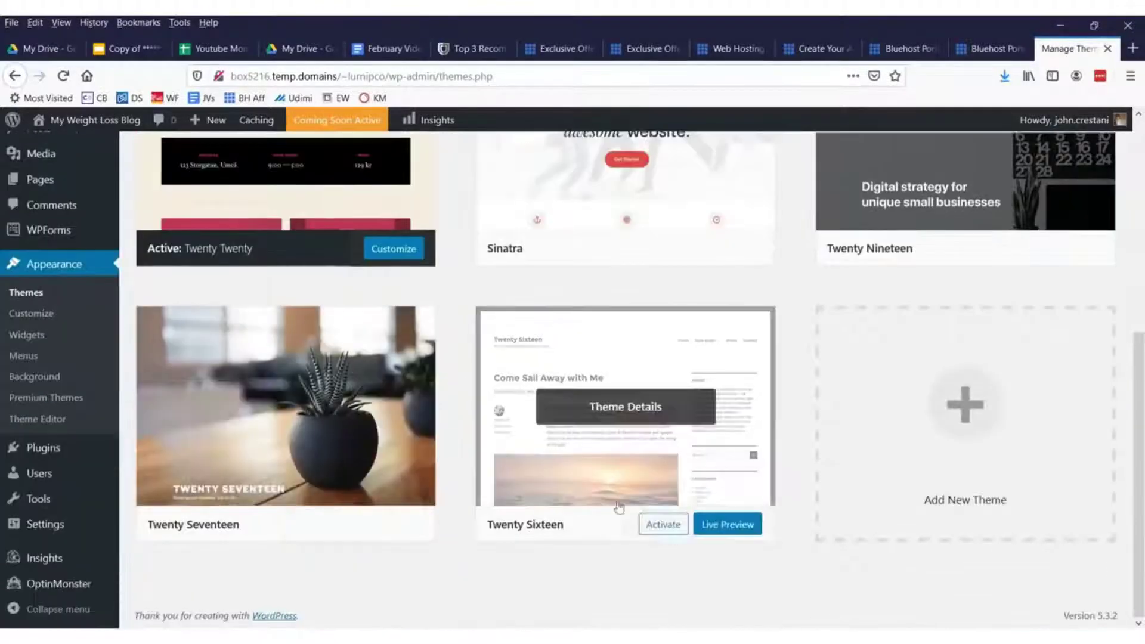
mouse_move(330, 399)
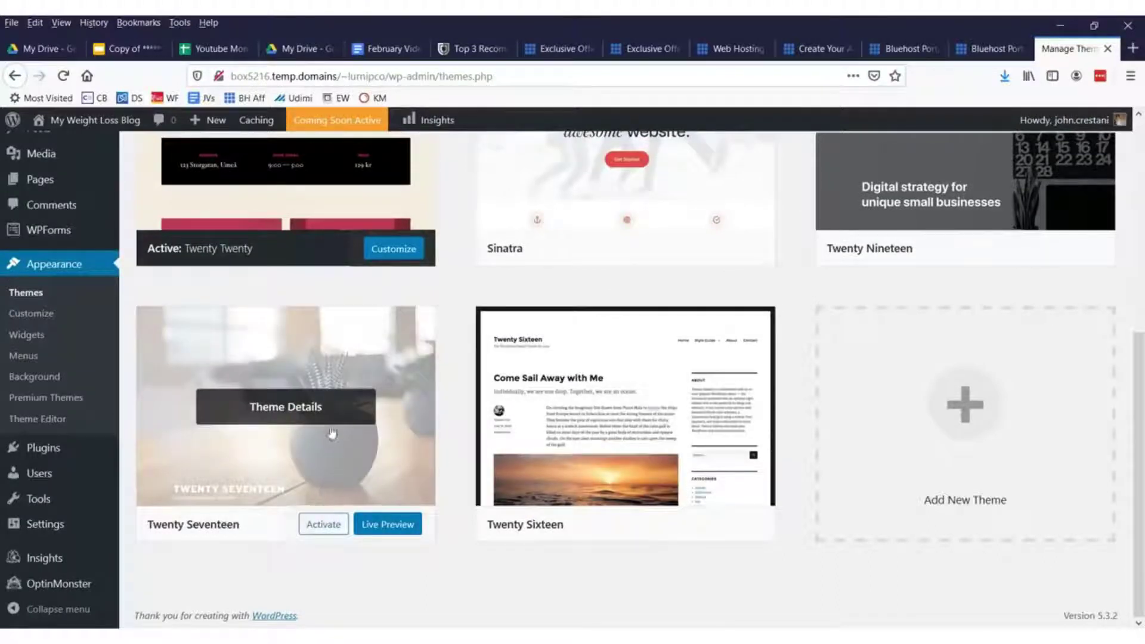
left_click(323, 524)
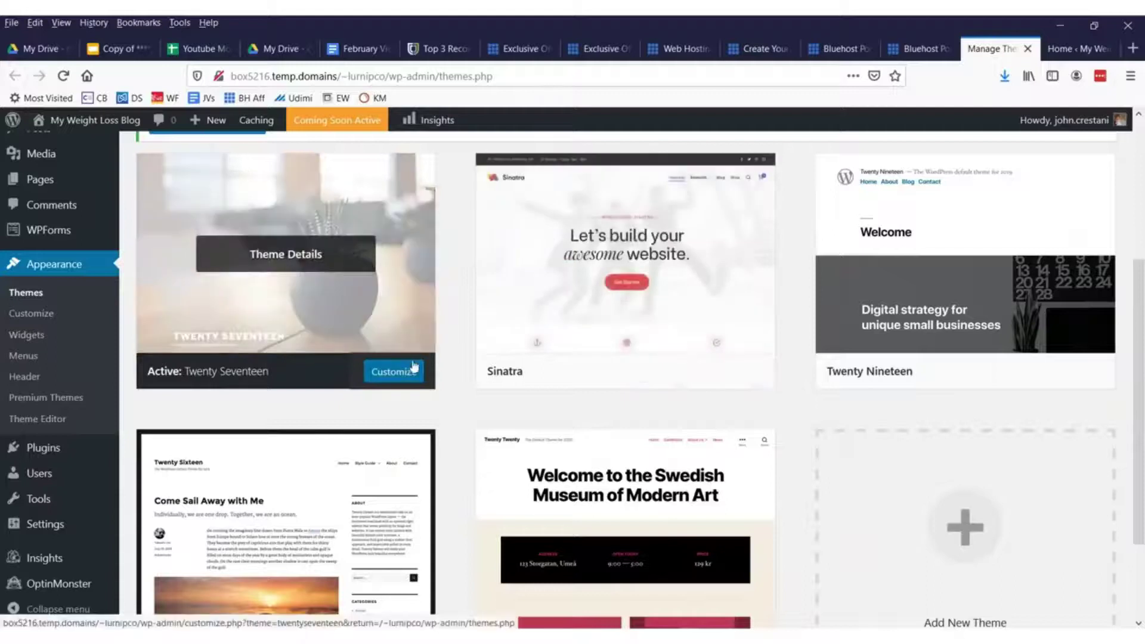
left_click(394, 371)
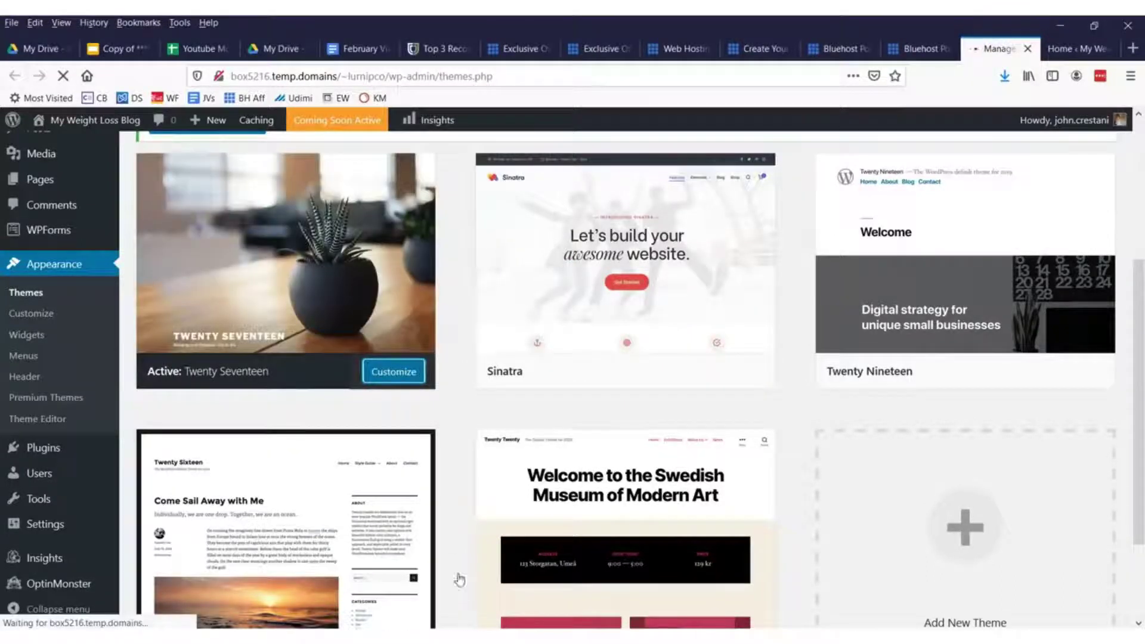
scroll(749, 284, "up", 4)
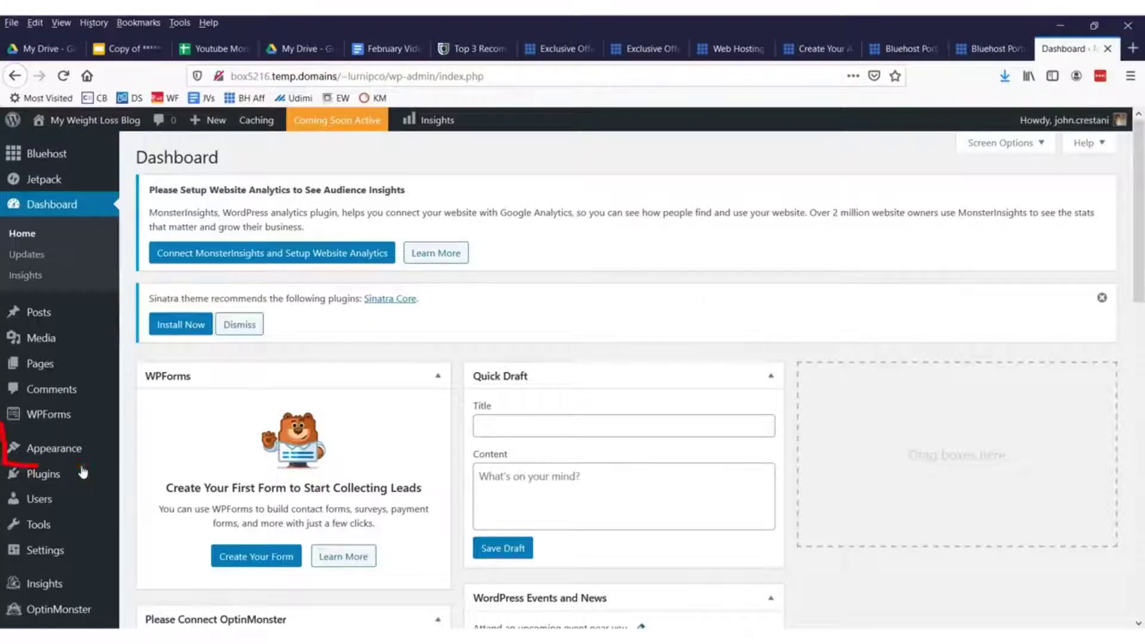
- Return to the installed themes page from the dashboard
mouse_move(84, 448)
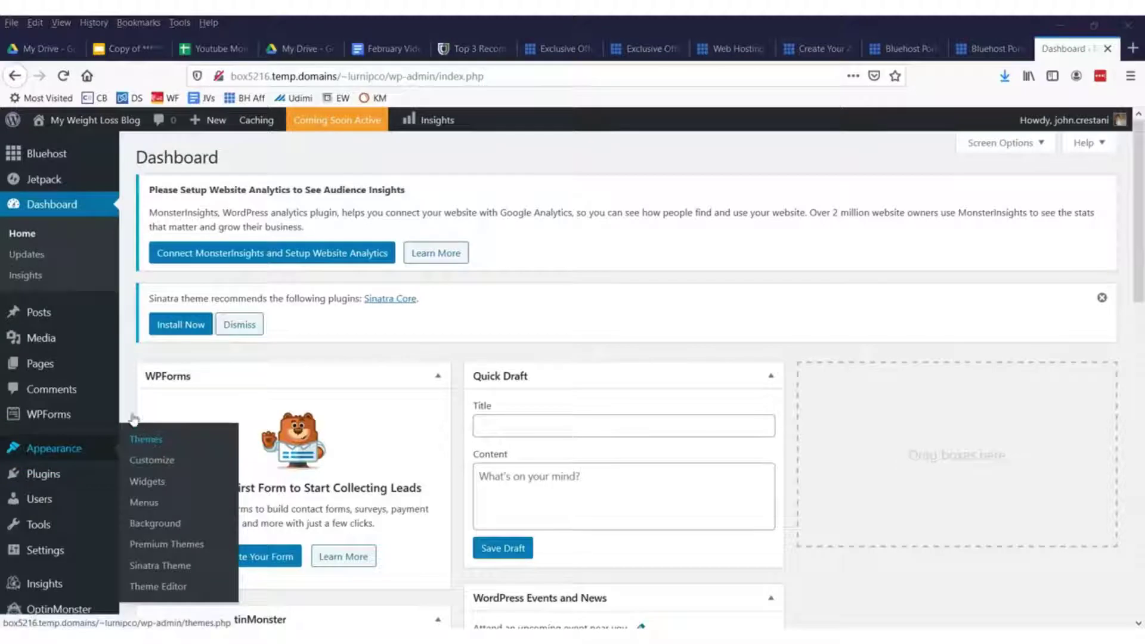
mouse_move(433, 377)
left_mouse_down()
mouse_move(230, 439)
mouse_move(240, 449)
left_mouse_up()
left_click(95, 447)
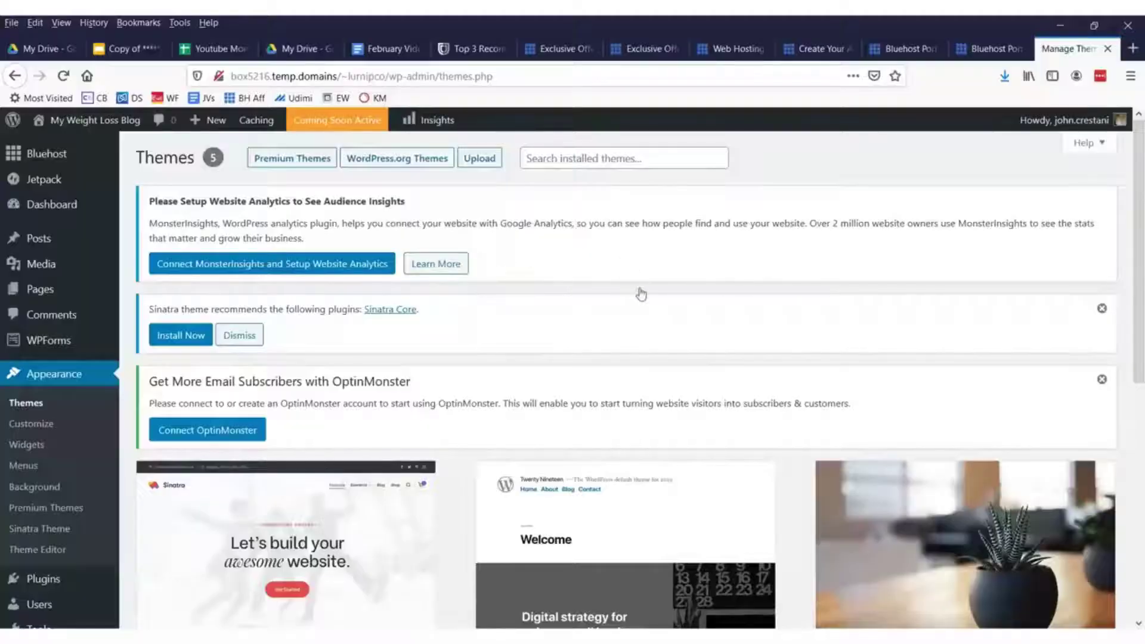
- Search the themes for "gre" and look through the installed themes
left_click(608, 158)
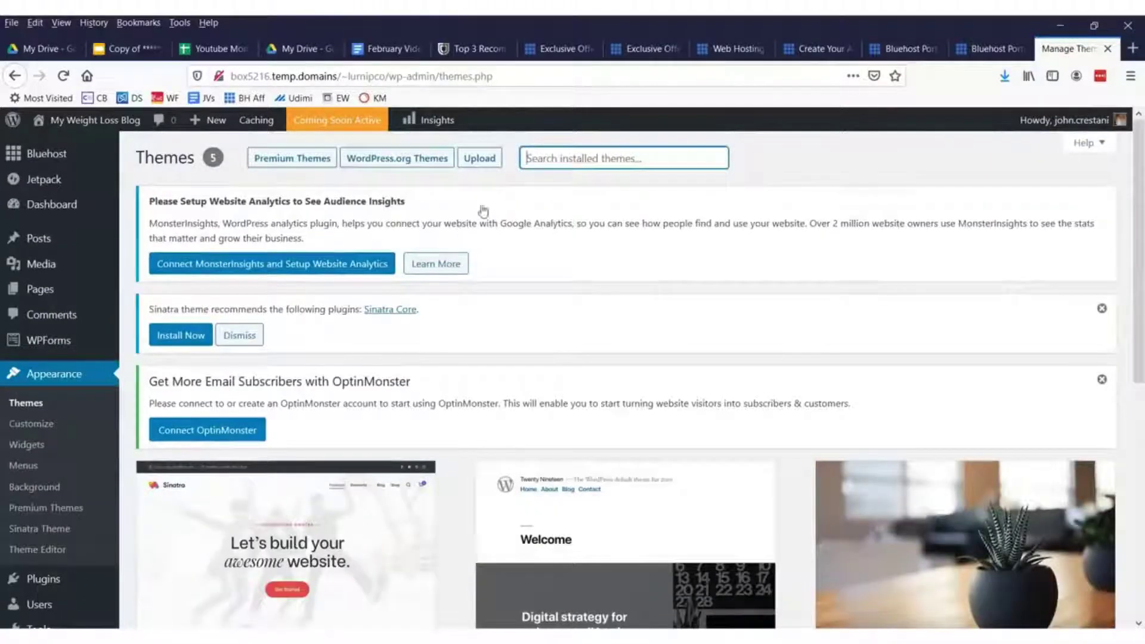
scroll(521, 310, "down", 7)
scroll(504, 328, "up", 4)
scroll(519, 319, "down", 4)
type("gre")
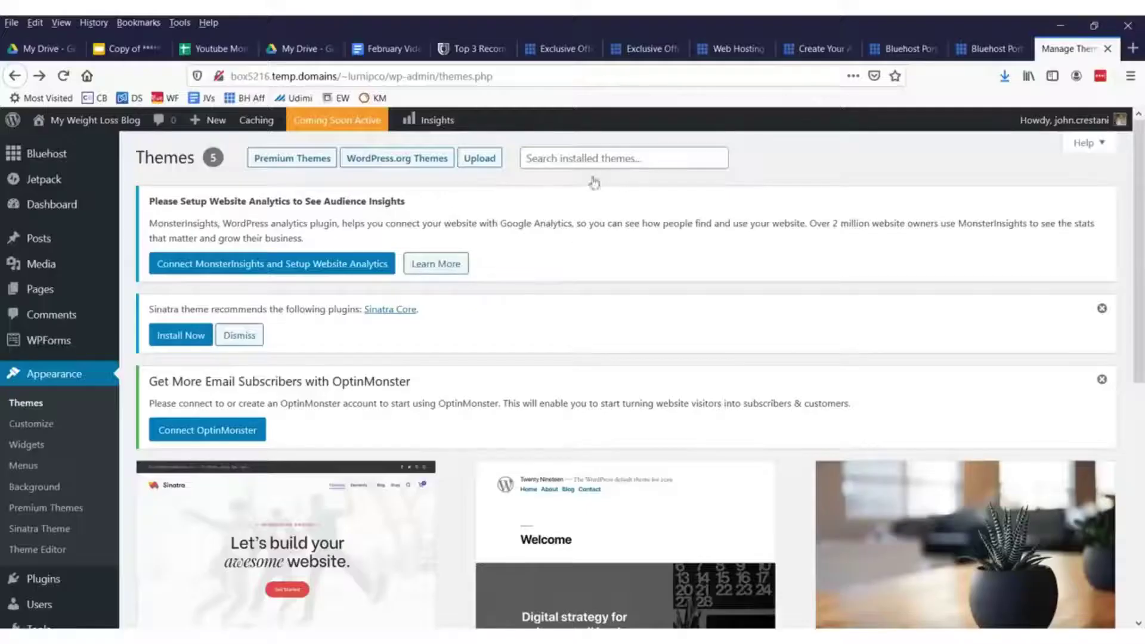
scroll(477, 357, "down", 7)
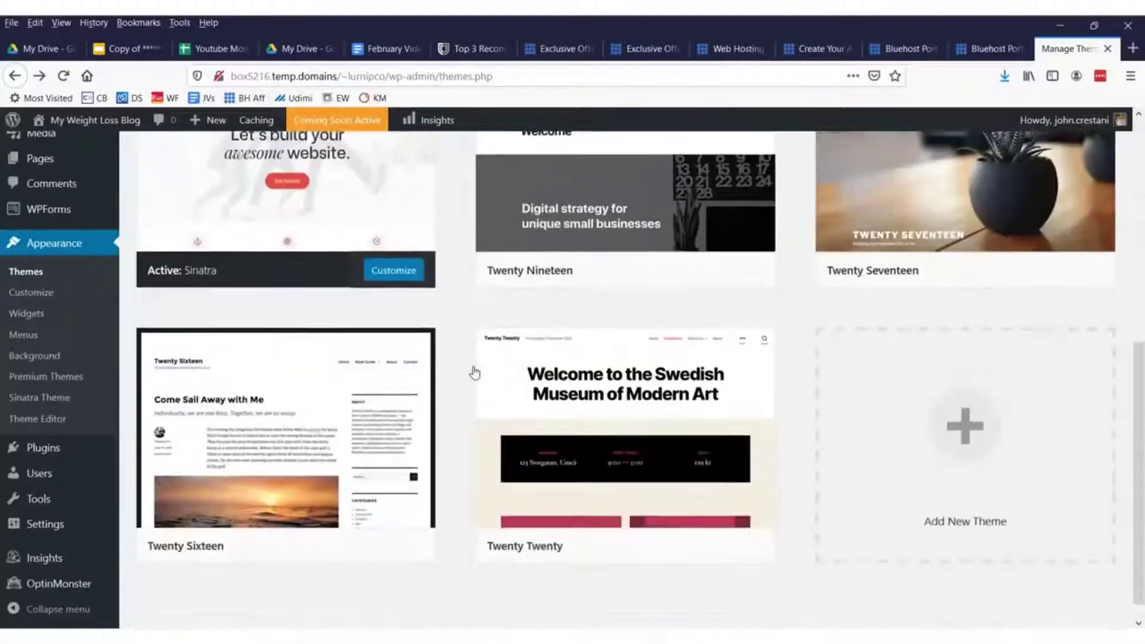
scroll(482, 347, "up", 7)
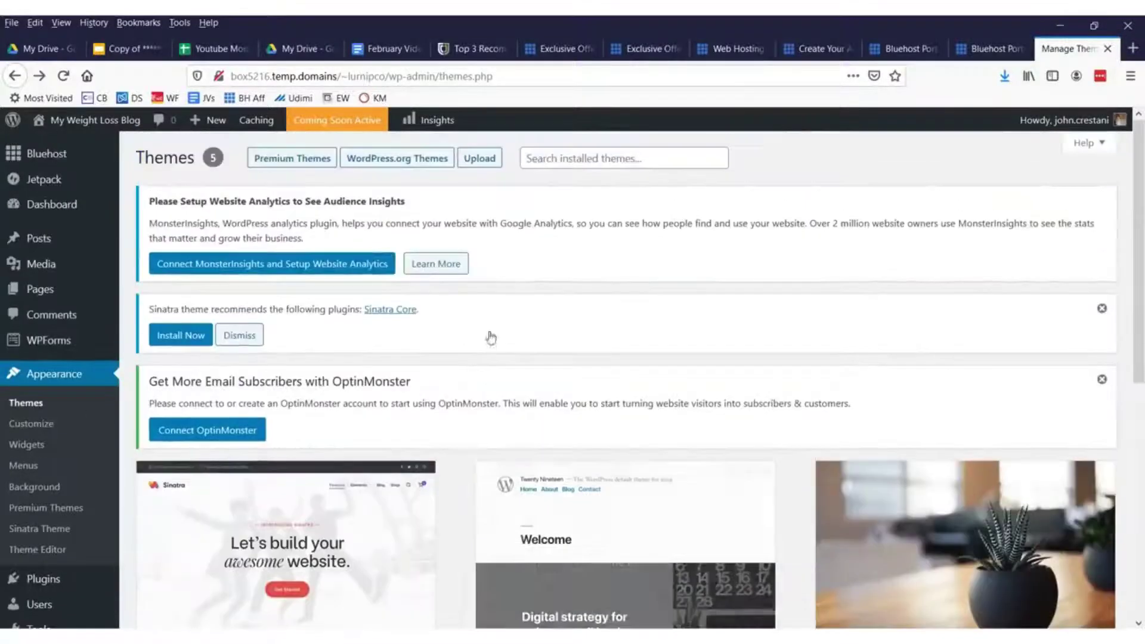
- Open the WordPress.org themes and filter them by the E-Commerce subject and One Column layout
left_click(547, 164)
mouse_move(453, 138)
left_mouse_down()
mouse_move(338, 141)
mouse_move(464, 173)
mouse_move(384, 137)
left_mouse_up()
left_click(397, 158)
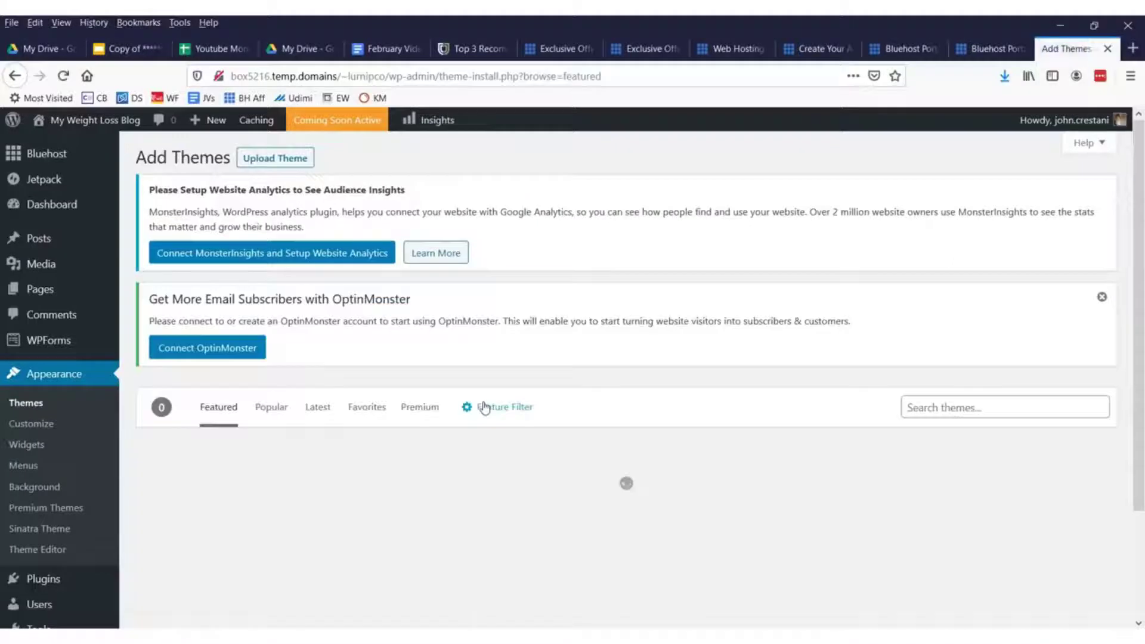
mouse_move(499, 377)
left_mouse_down()
mouse_move(455, 435)
mouse_move(462, 363)
left_mouse_up()
left_click(477, 410)
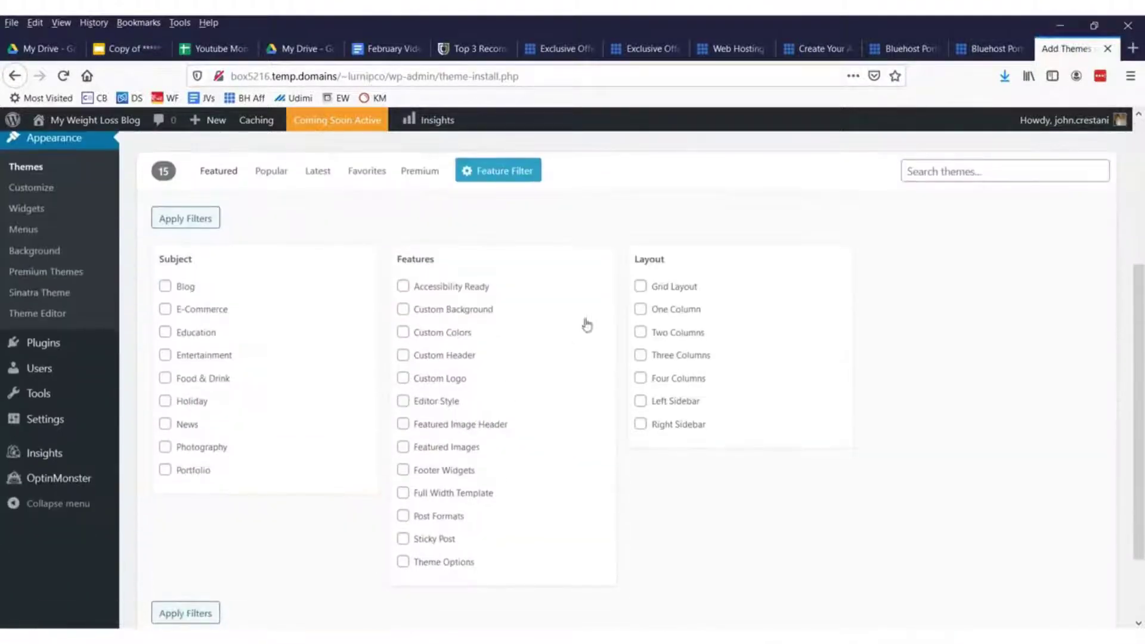
left_click(641, 310)
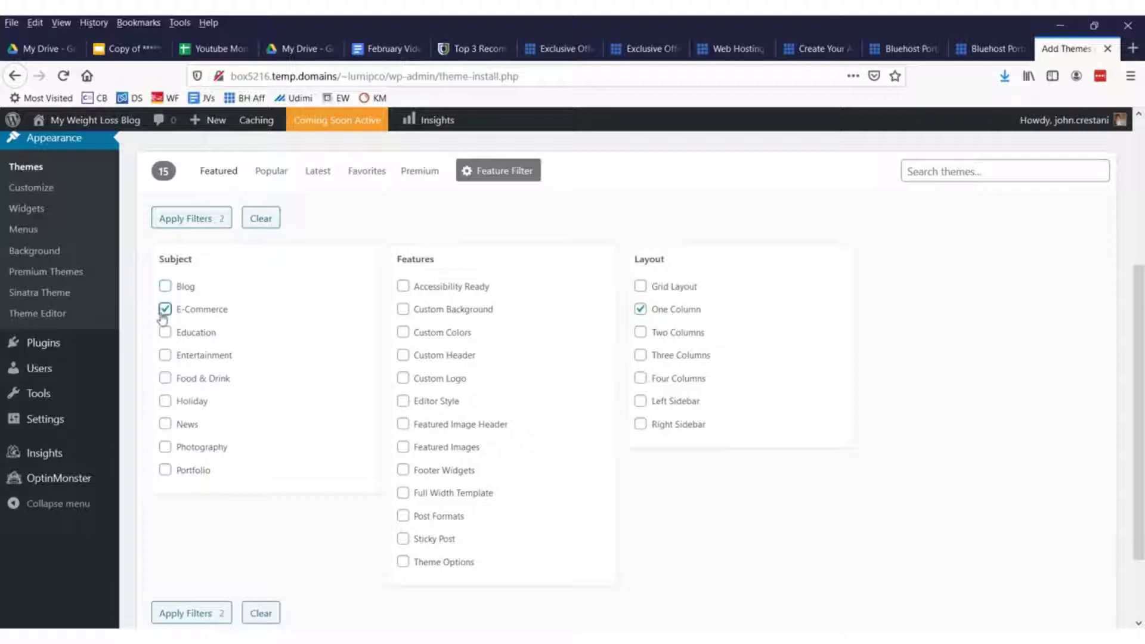
left_click(210, 611)
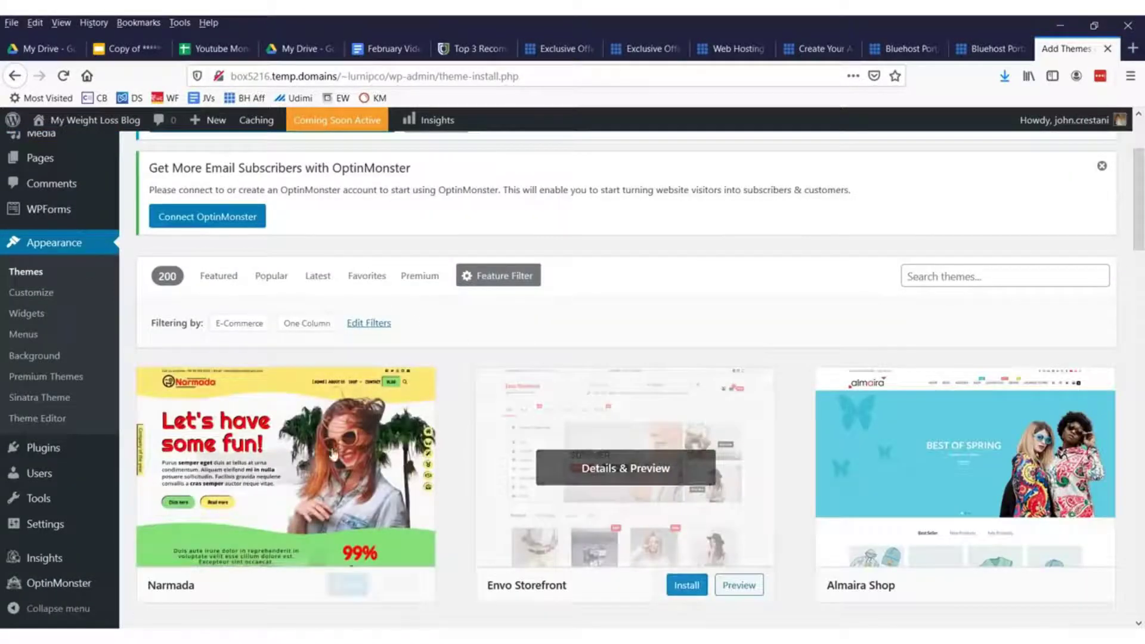
- Preview the Narmada theme, look through its sample posts down to the footer, and close the preview
left_click(285, 465)
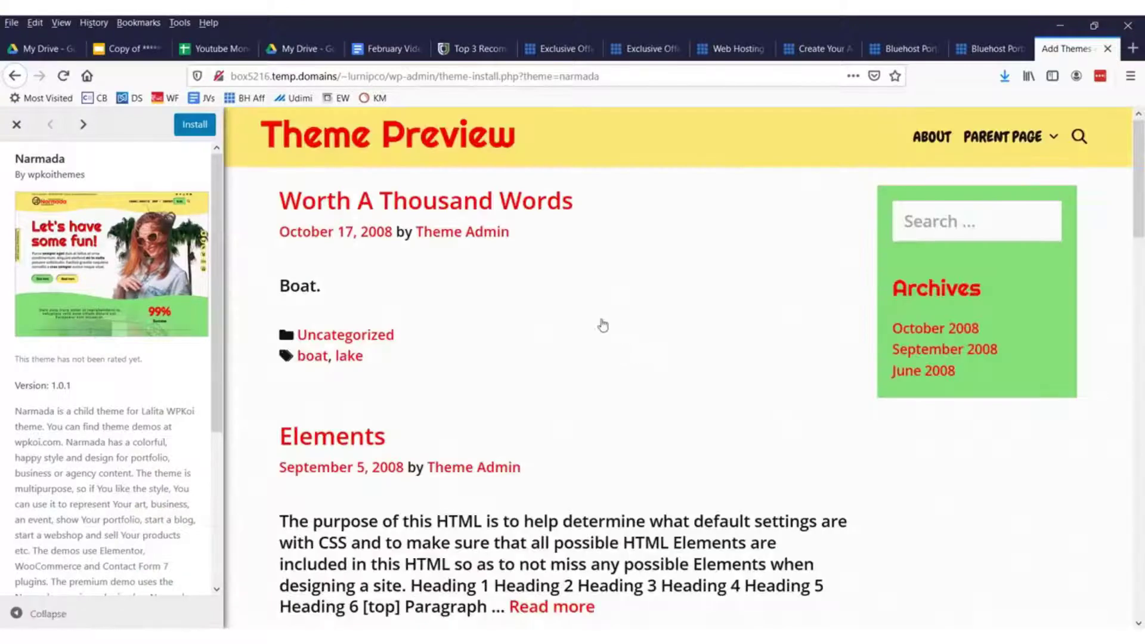
scroll(468, 296, "down", 5)
scroll(447, 310, "up", 5)
scroll(793, 367, "down", 15)
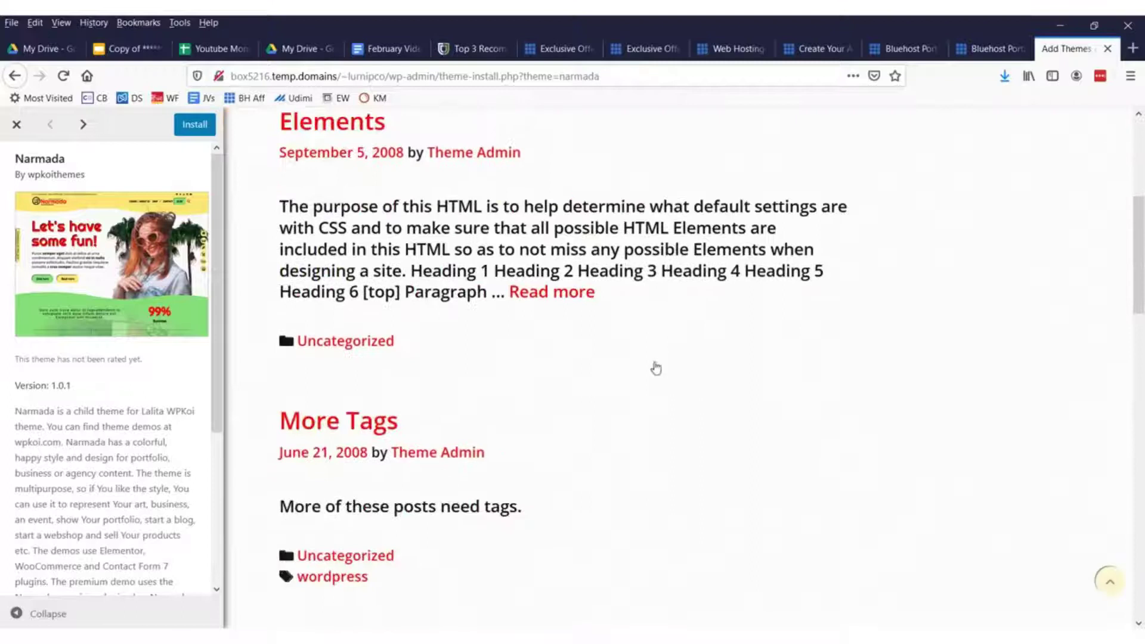
scroll(466, 295, "up", 6)
scroll(340, 298, "down", 12)
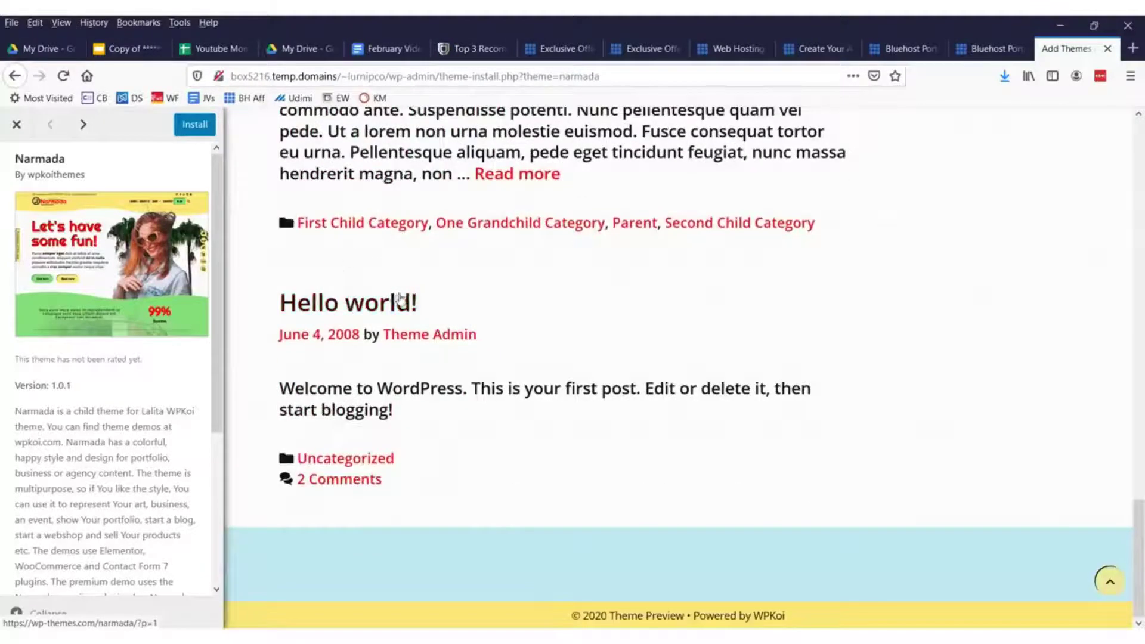
scroll(400, 298, "up", 5)
left_click(17, 124)
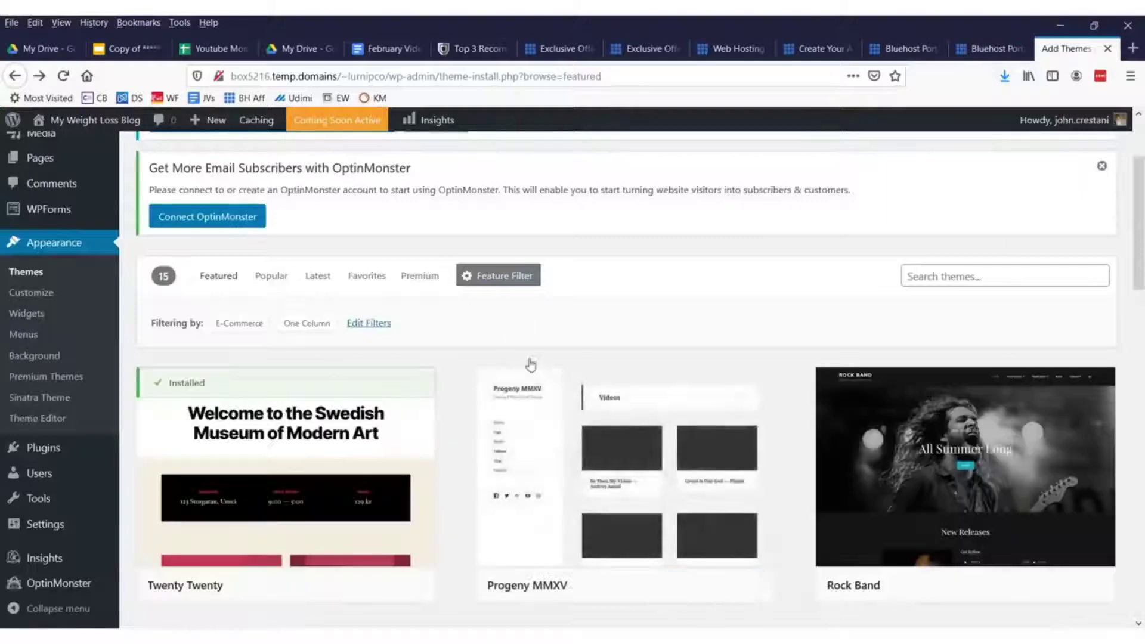
- Browse the featured themes, preview the Eliza theme's sample layout, and return to the theme list
scroll(545, 381, "down", 4)
scroll(539, 373, "up", 6)
scroll(441, 423, "down", 2)
scroll(344, 477, "down", 15)
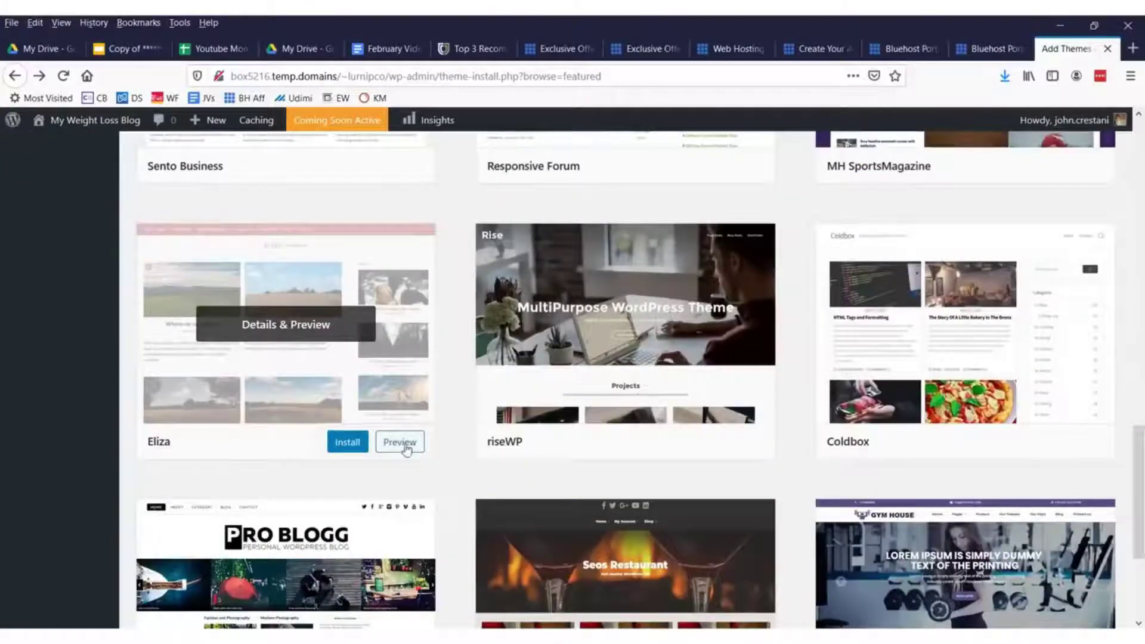
left_click(405, 446)
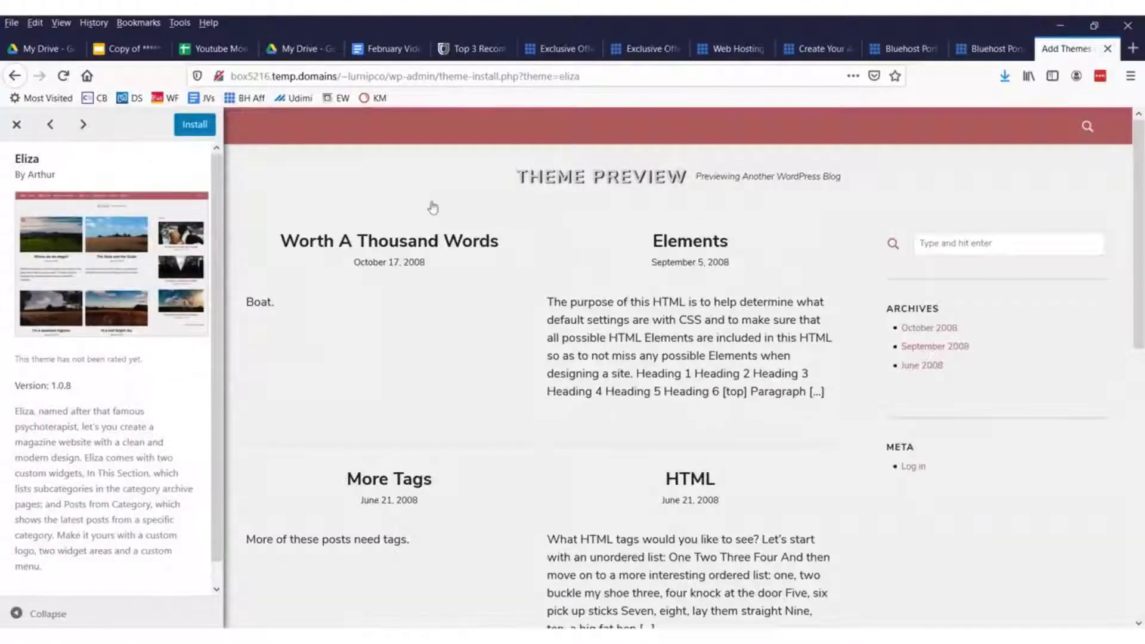
scroll(529, 286, "down", 10)
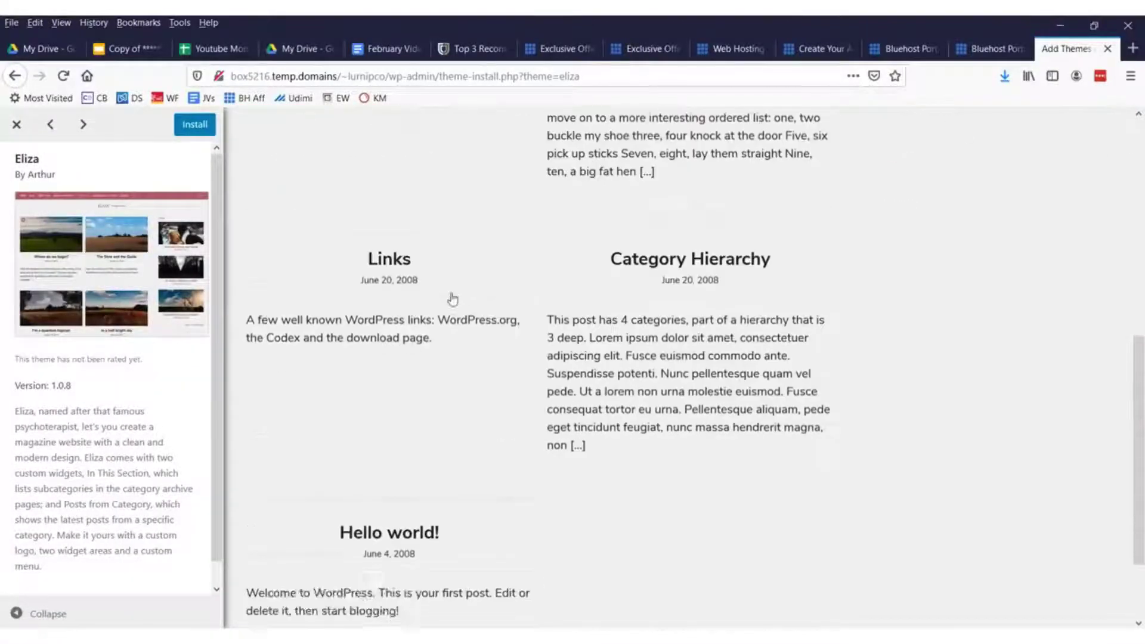
scroll(444, 209, "up", 4)
left_click(14, 75)
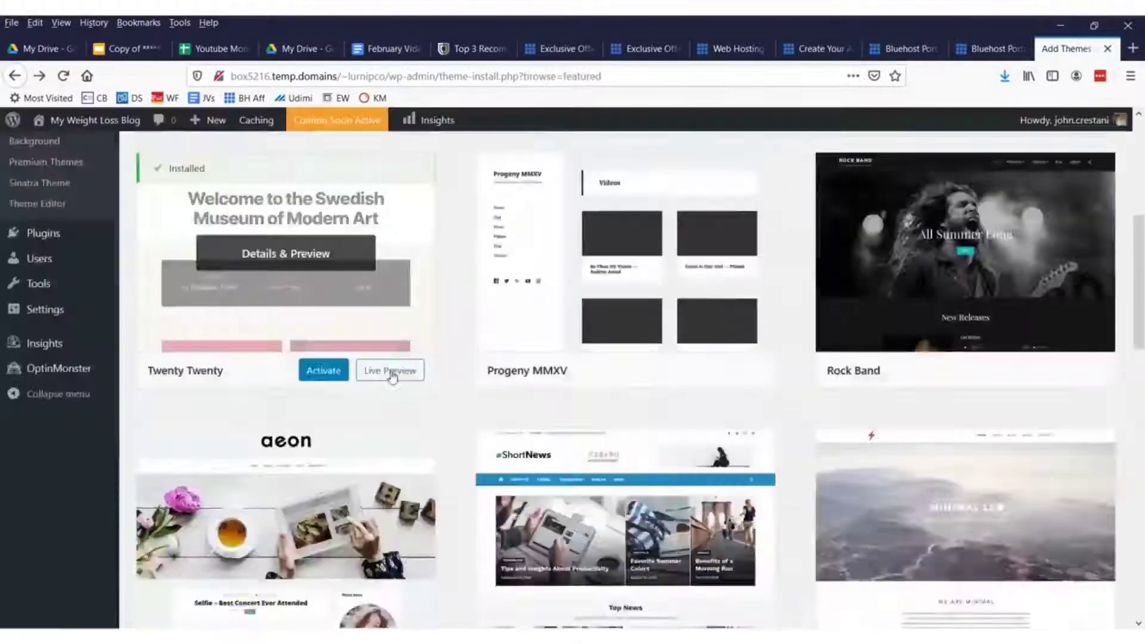
- Look through the remaining featured themes and activate the installed Twenty Twenty theme
scroll(394, 361, "down", 15)
scroll(394, 360, "down", 3)
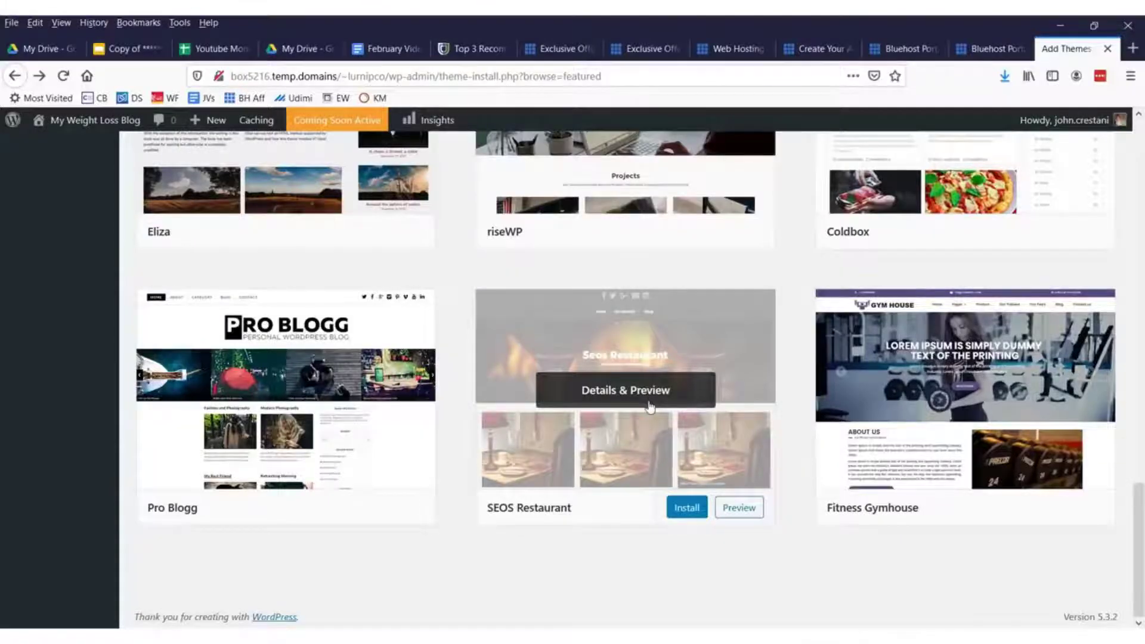
scroll(648, 407, "up", 2)
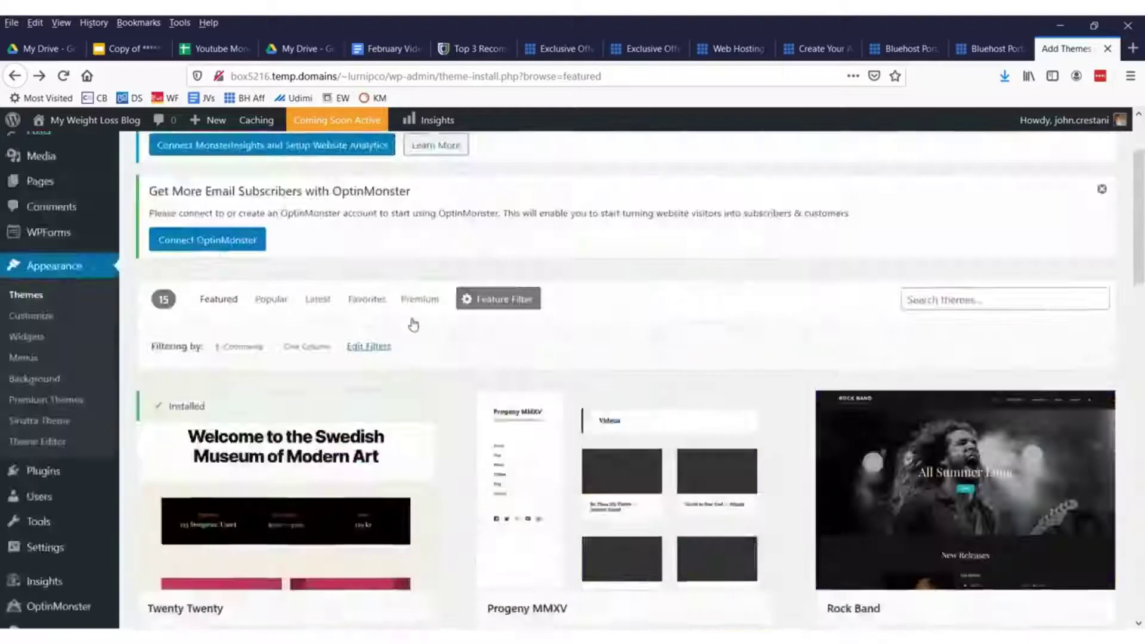
scroll(269, 363, "down", 5)
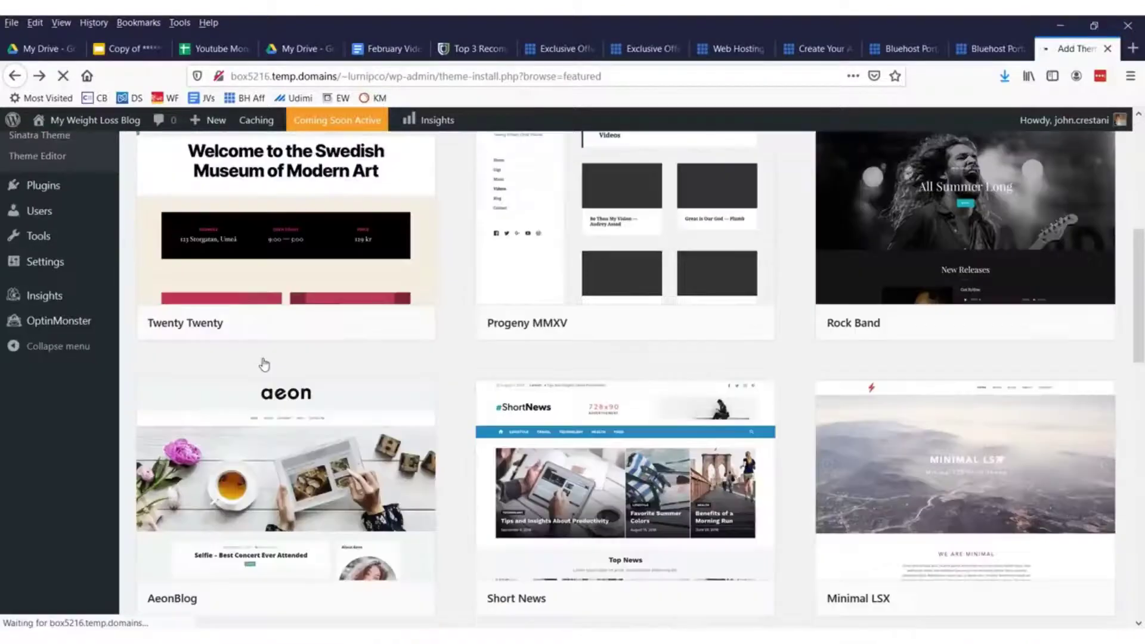
left_click(323, 320)
scroll(460, 251, "down", 3)
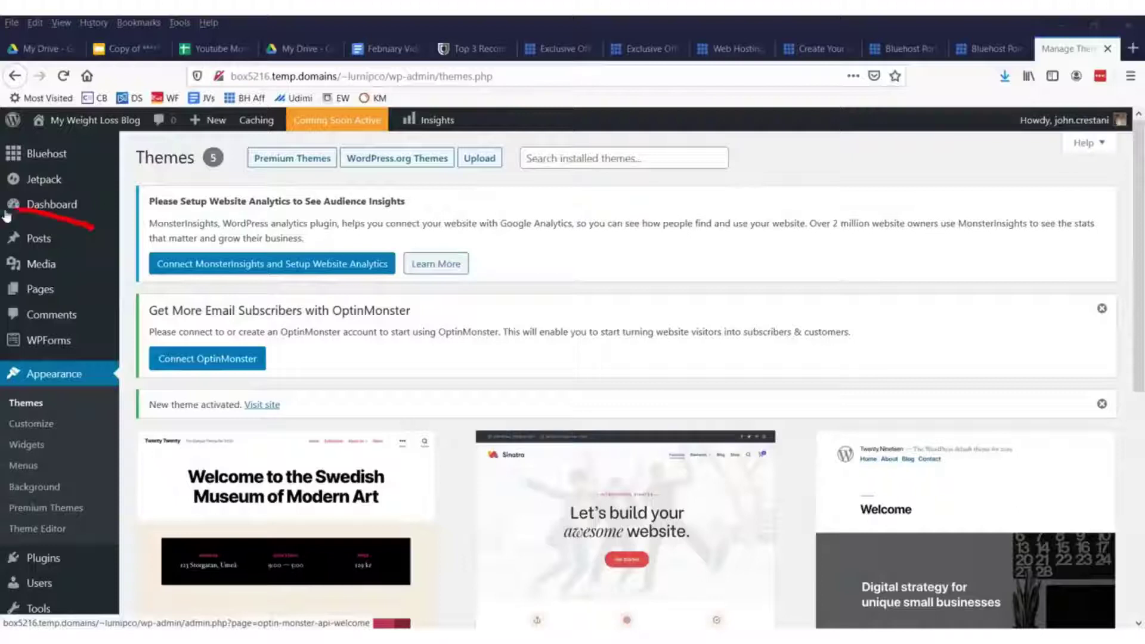
- Start a new blog post, dismiss the blocks tip, and title it "How I lost weight drinking beer!"
mouse_move(441, 258)
left_mouse_down()
mouse_move(146, 210)
mouse_move(119, 261)
left_mouse_up()
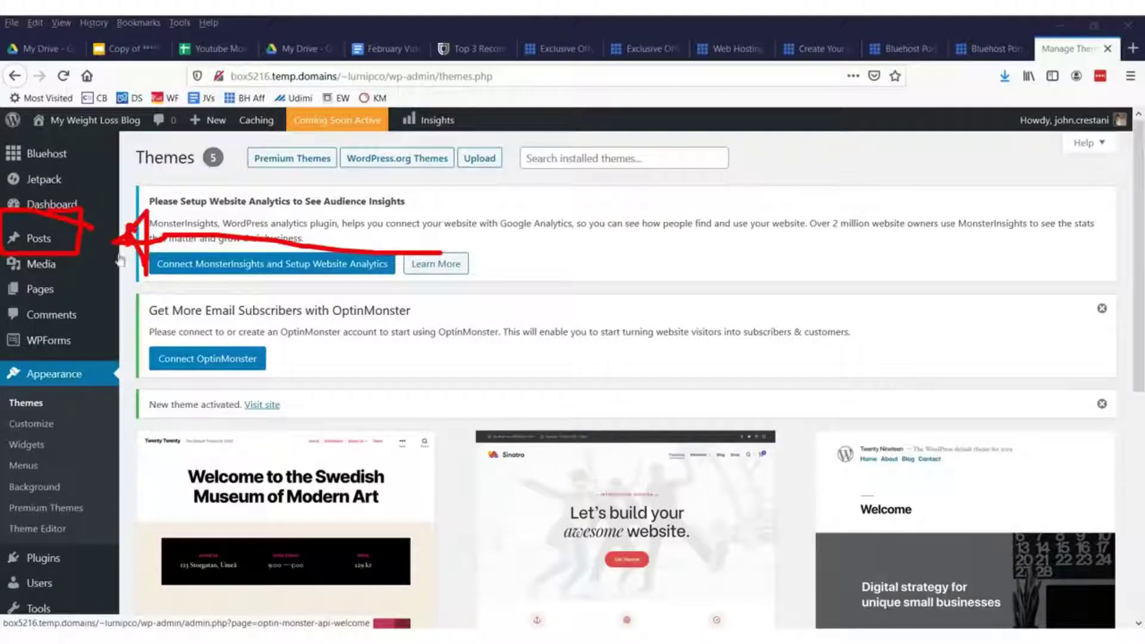
left_click(39, 239)
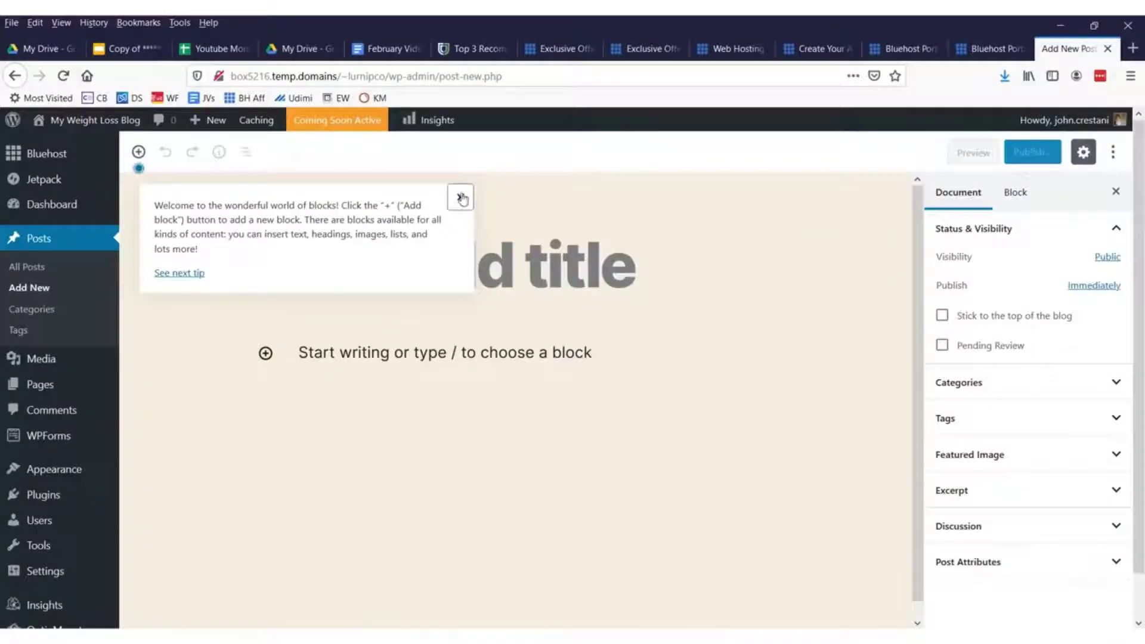
left_click(461, 198)
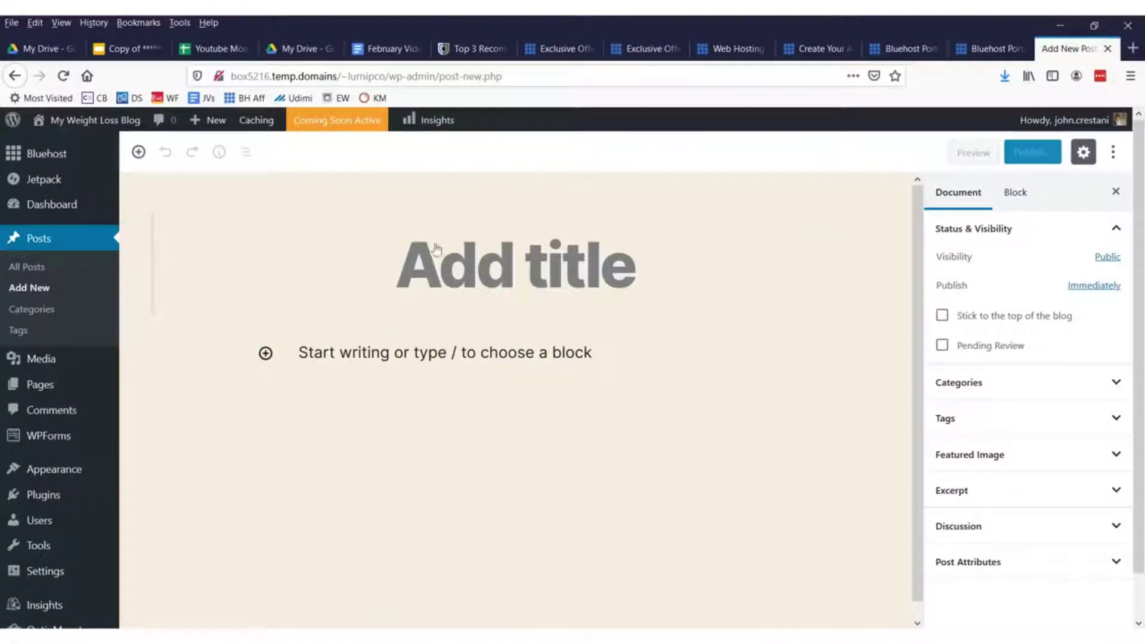
left_click(539, 265)
type("How I los")
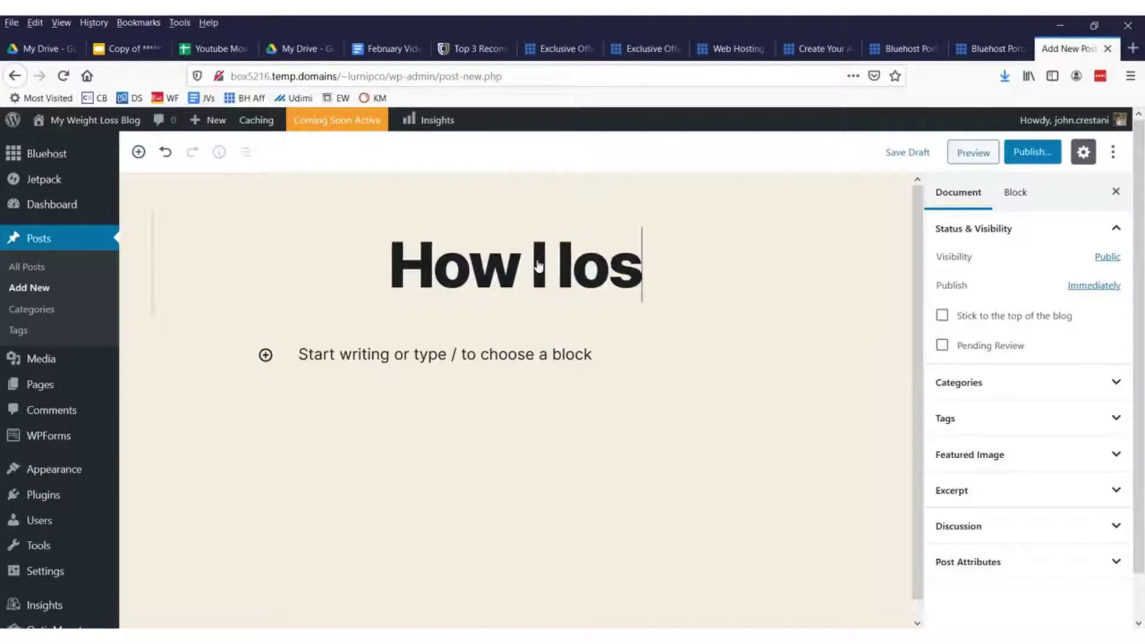
type("t weight drinkin")
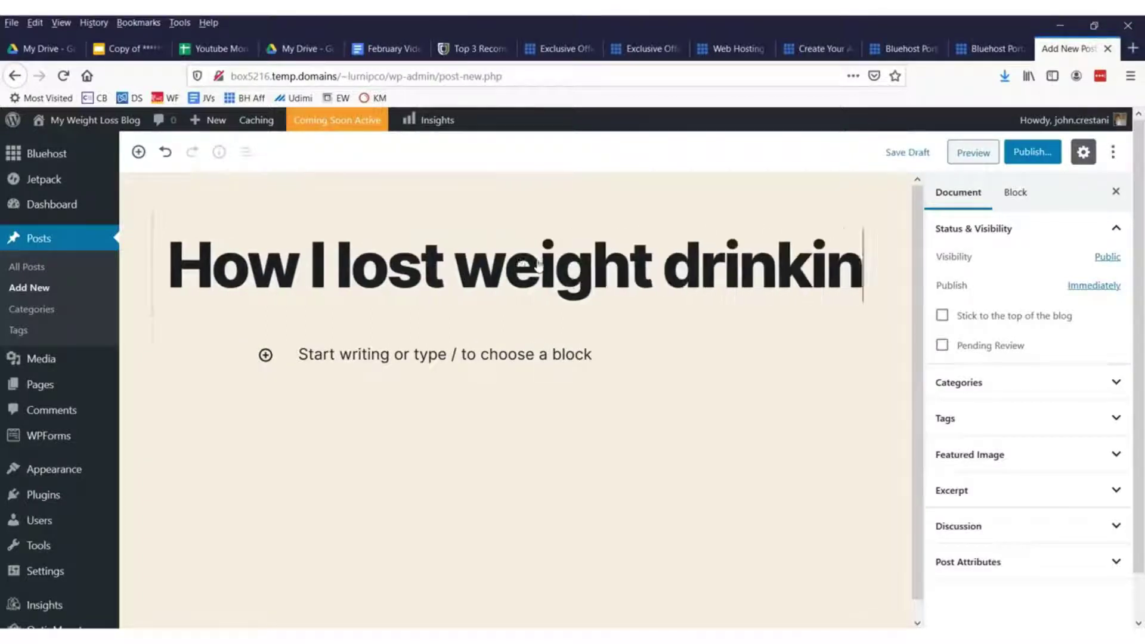
type("g beer!")
- Write the post body "Heres how and here are my recommended beers", followed by separate placeholder paragraphs reading "LINK"
left_click(533, 428)
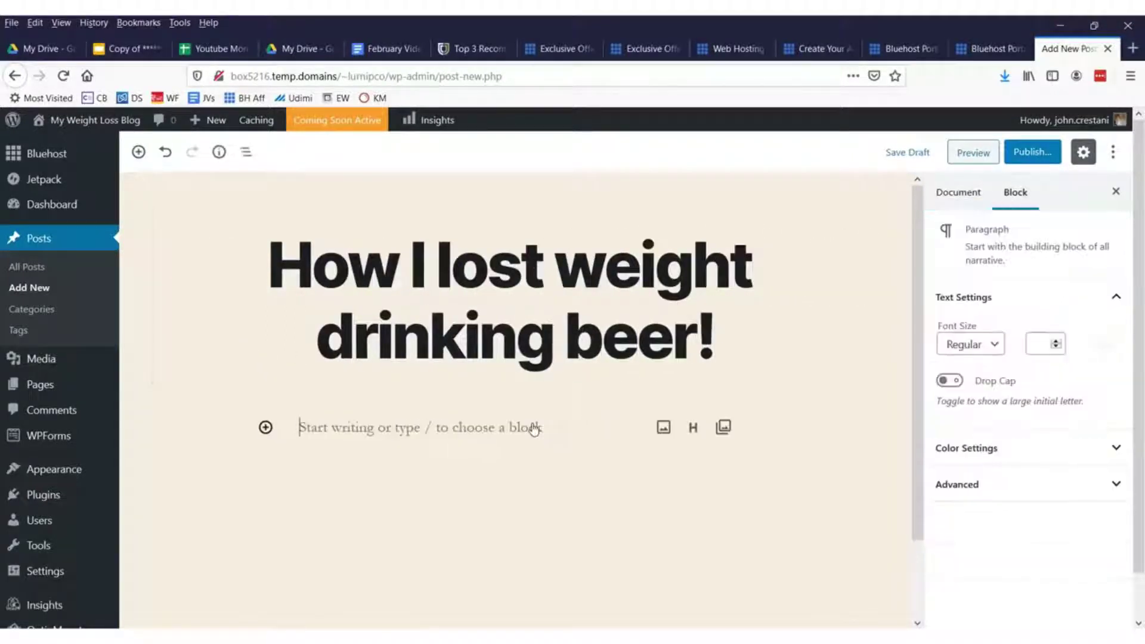
type("Heres how and here are my recommende")
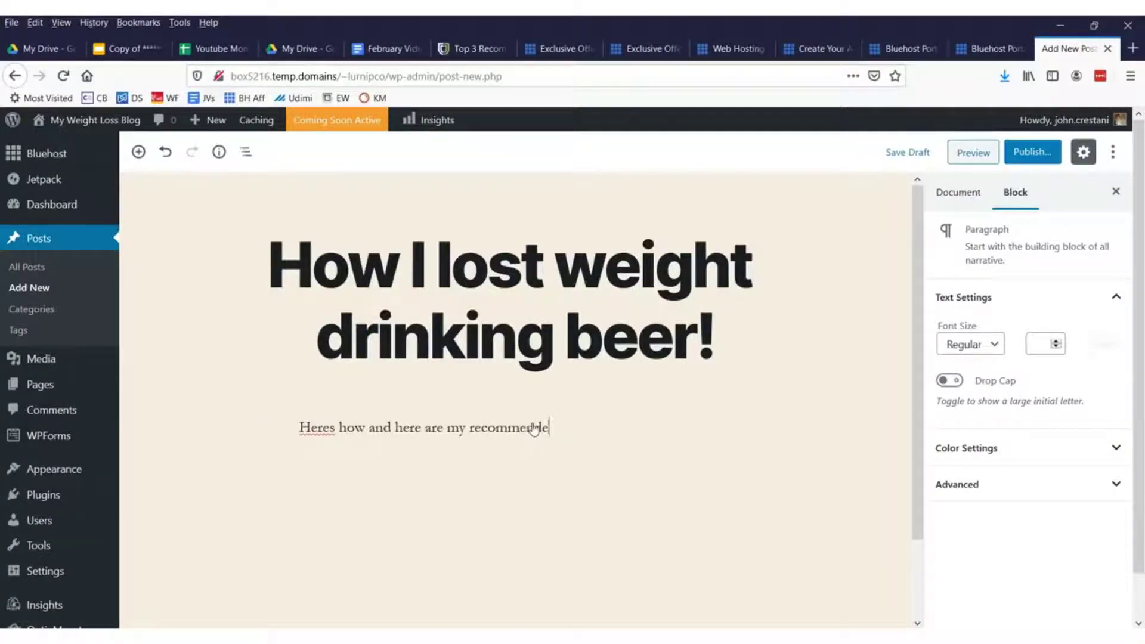
type("s")
key("Return")
type("LINK")
key("Return")
type("LINK")
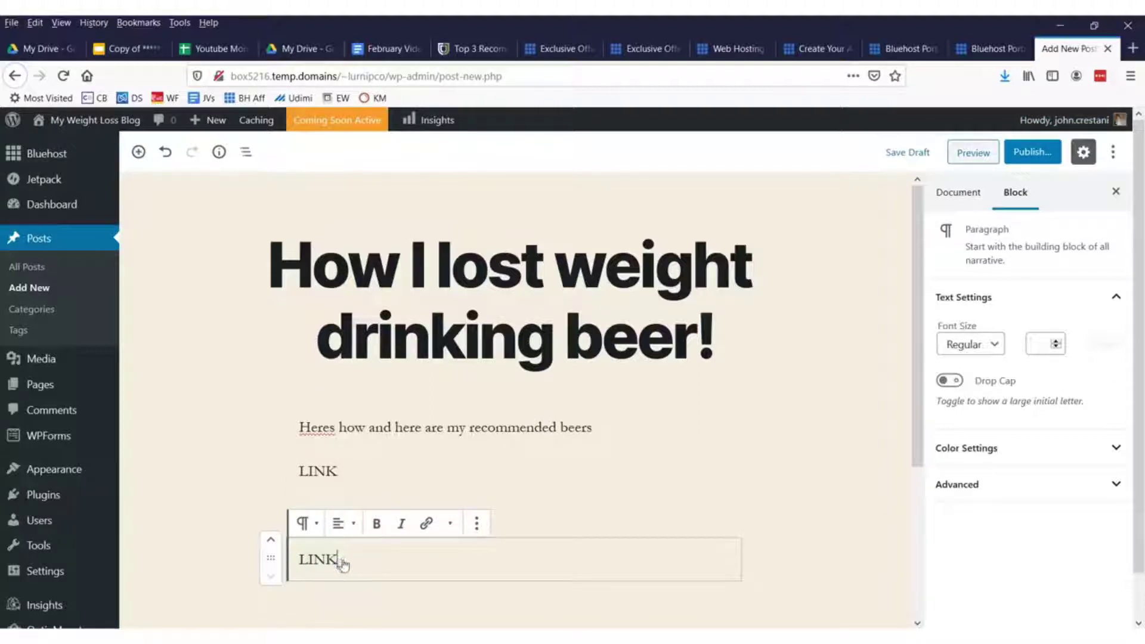
left_click(426, 525)
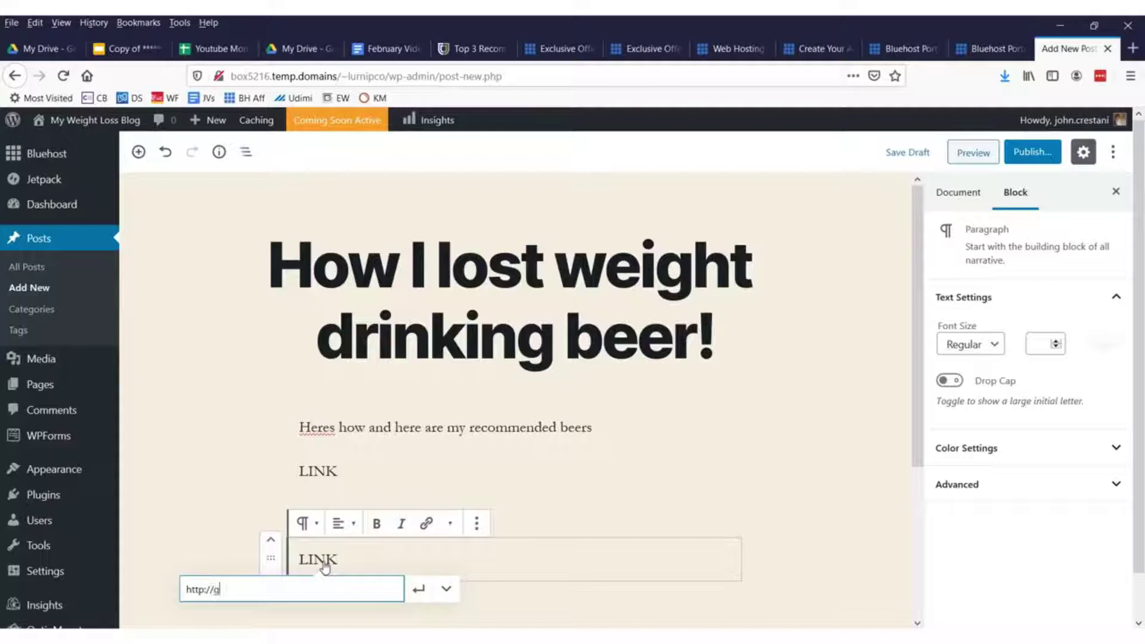
type("http://google.com")
key("Return")
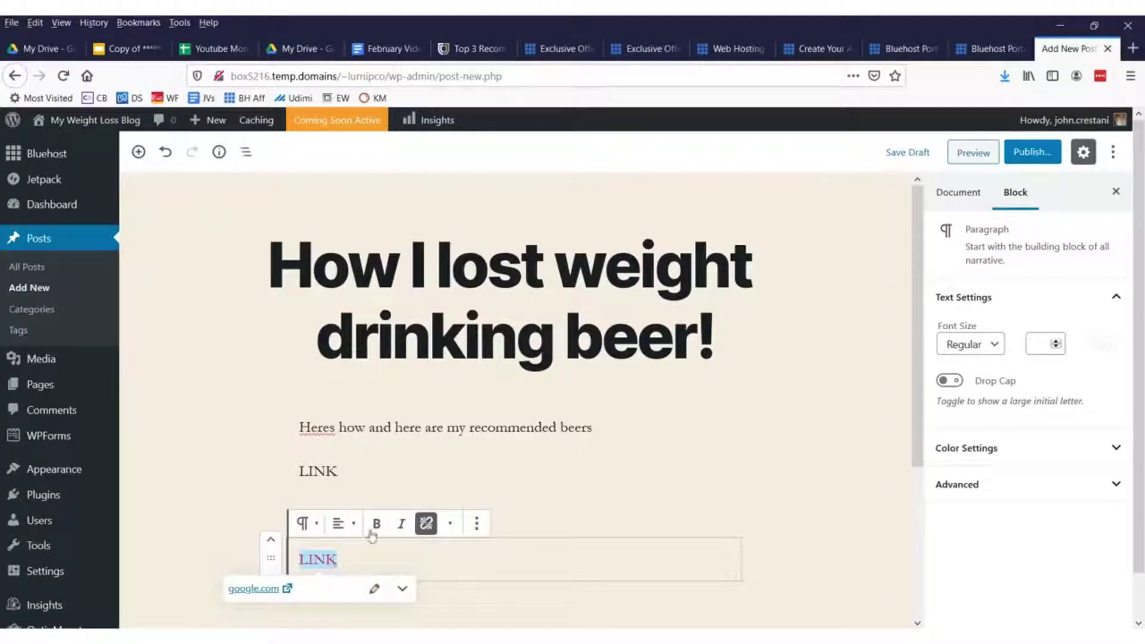
left_click(634, 470)
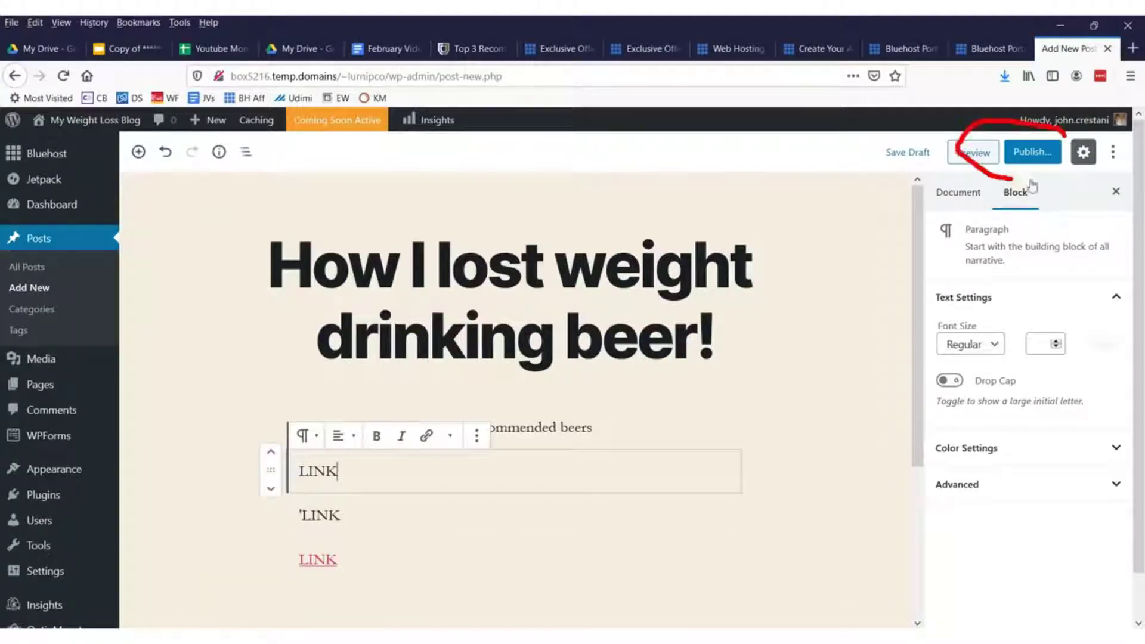
- Publish the post about losing weight drinking beer
left_click_drag(1018, 123, 1096, 153)
mouse_move(575, 352)
left_mouse_down()
mouse_move(799, 150)
mouse_move(919, 158)
left_mouse_up()
left_click(1032, 151)
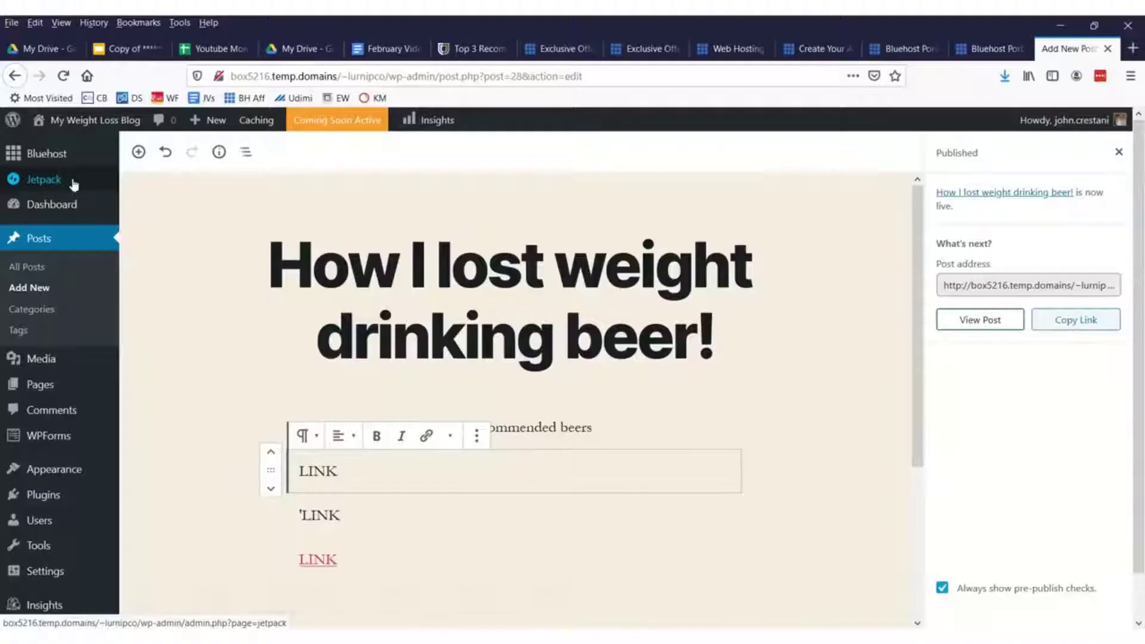
- Open the Bluehost home page of the dashboard and launch the site to the public
mouse_move(77, 161)
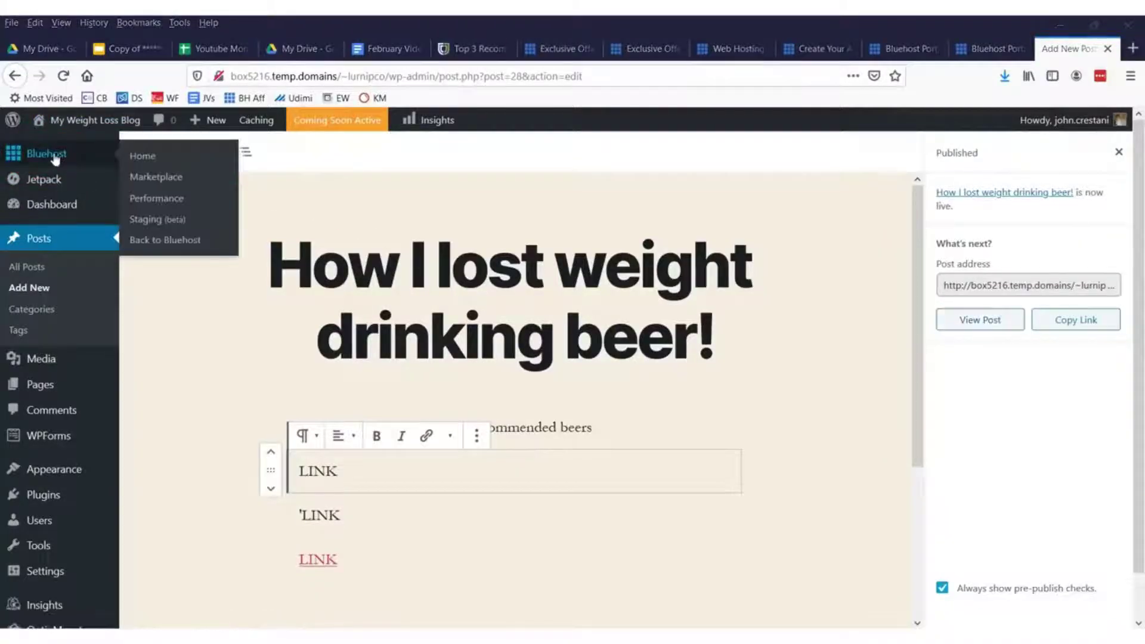
left_click(142, 158)
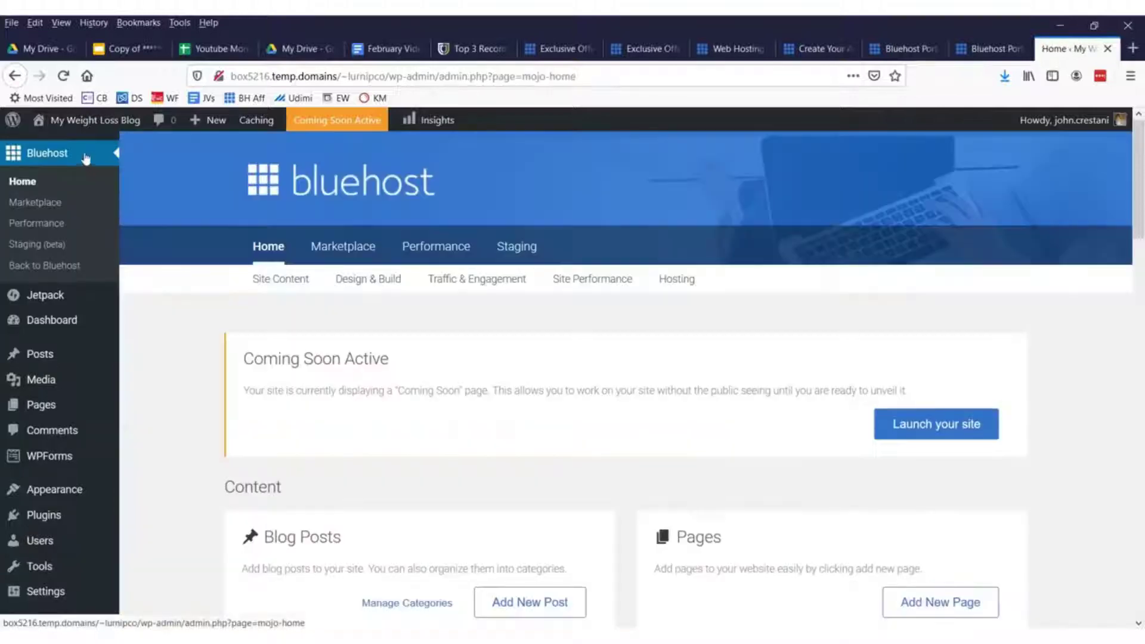
scroll(334, 278, "down", 3)
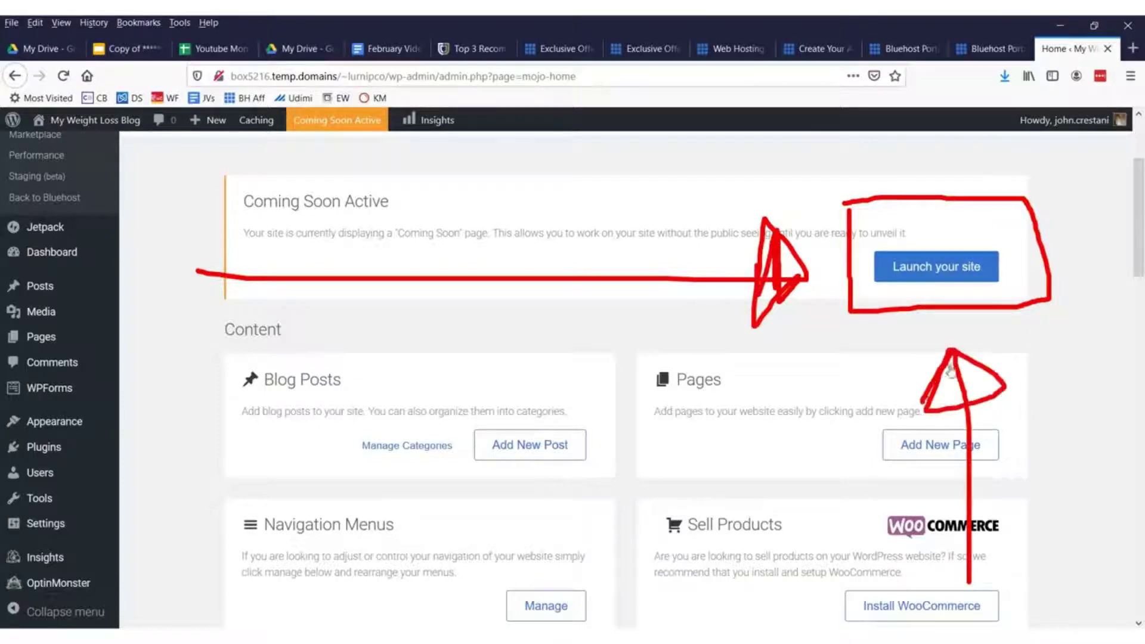
left_click(918, 272)
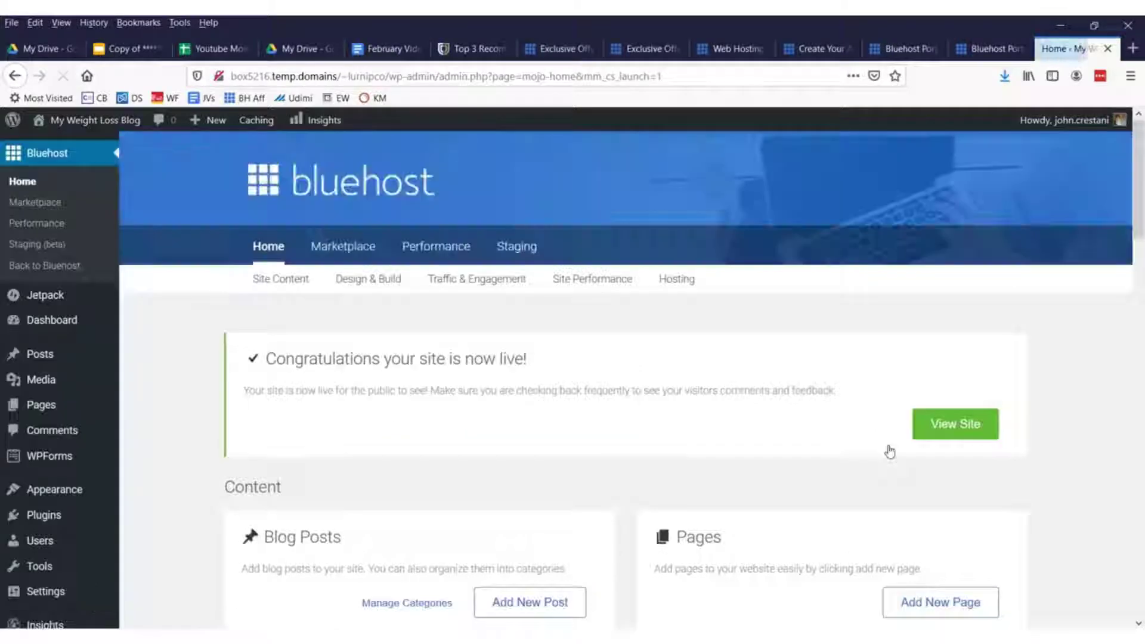
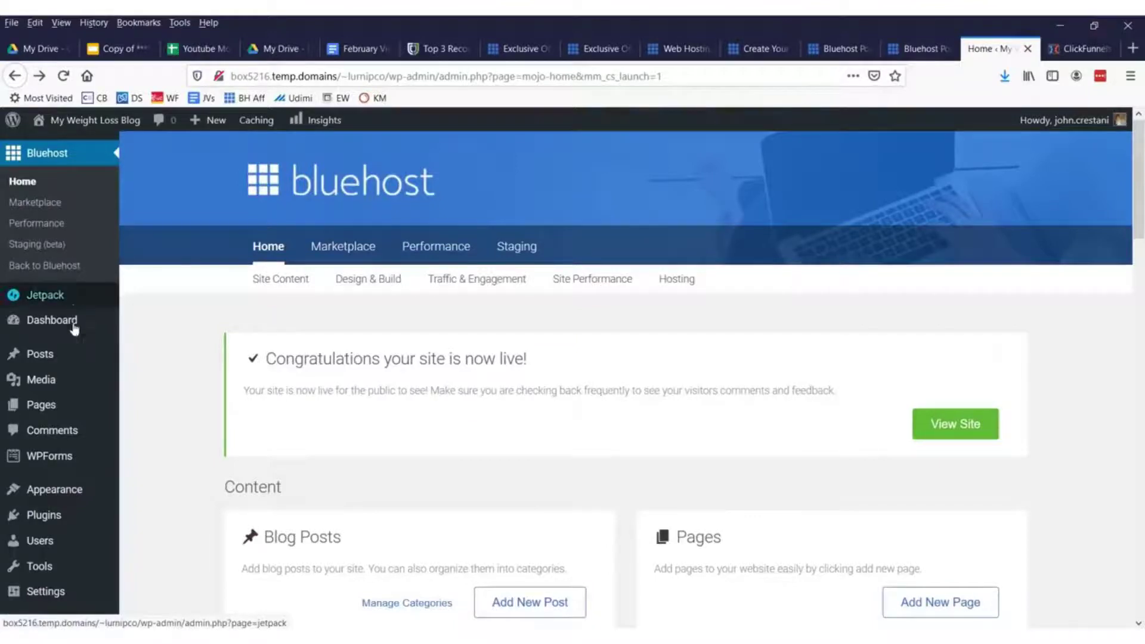
- Open the page for adding new plugins and search for "clickfunnels"
mouse_move(82, 471)
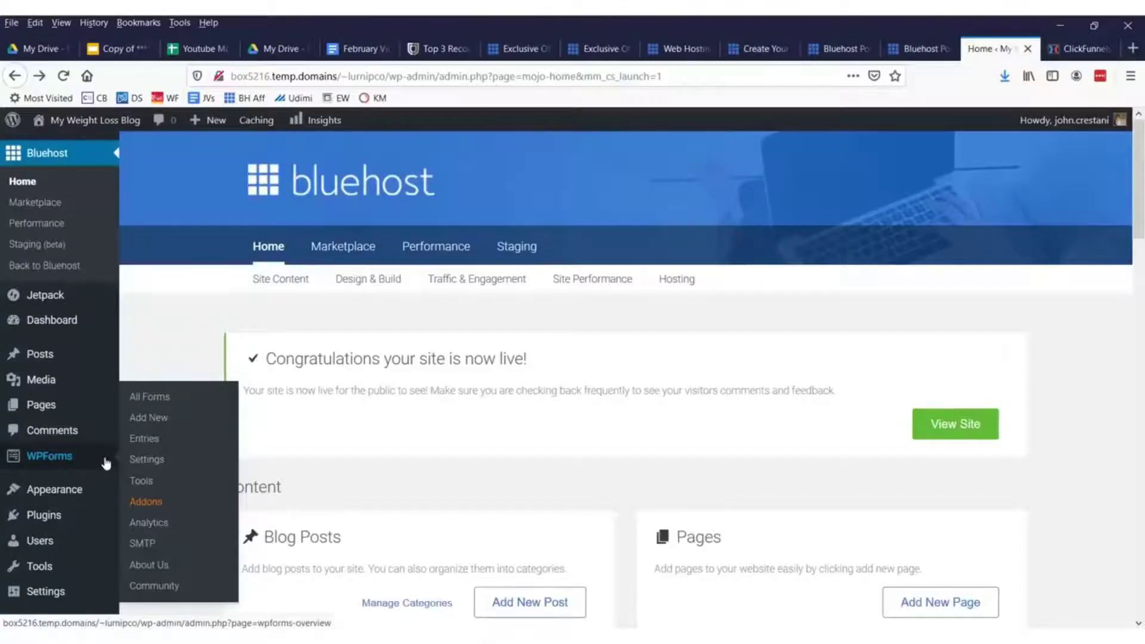
mouse_move(55, 515)
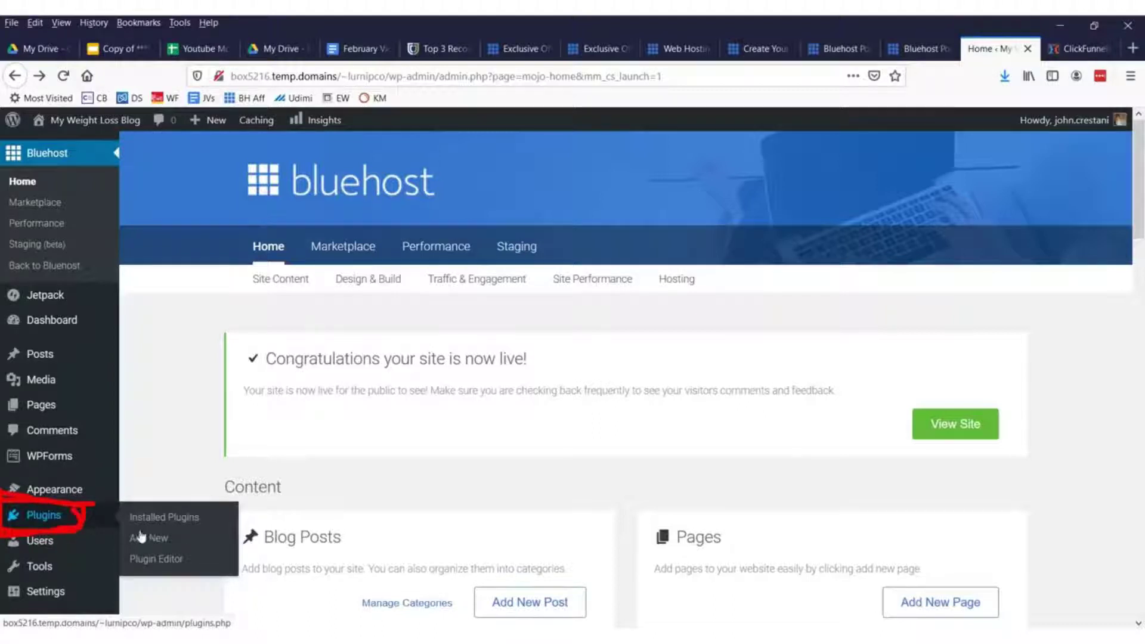
left_click_drag(123, 532, 125, 558)
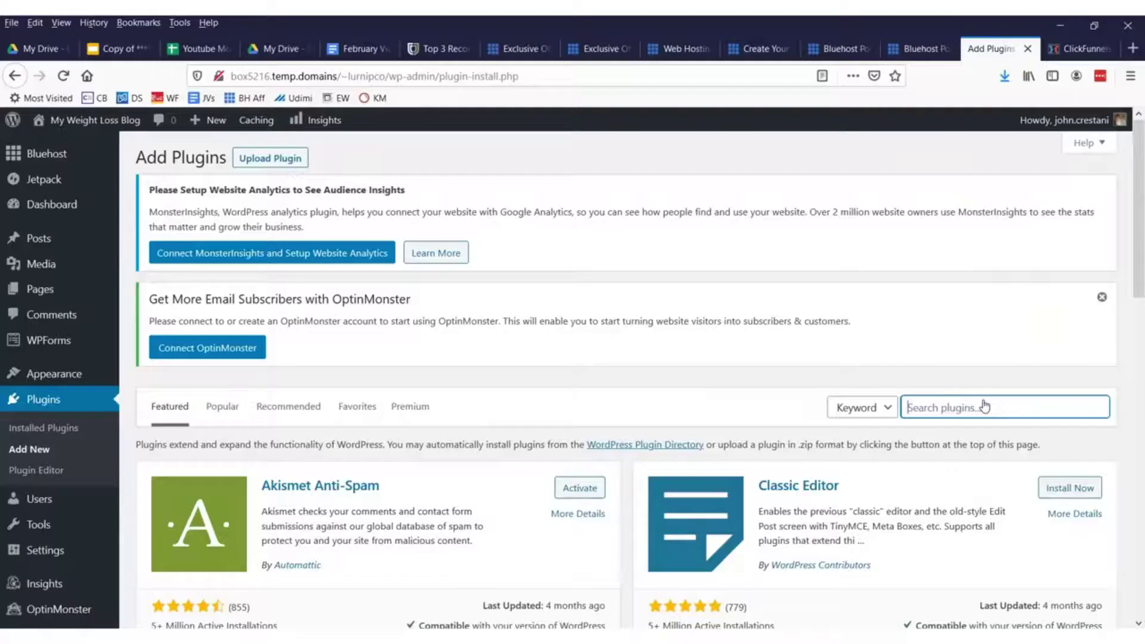
key("Return")
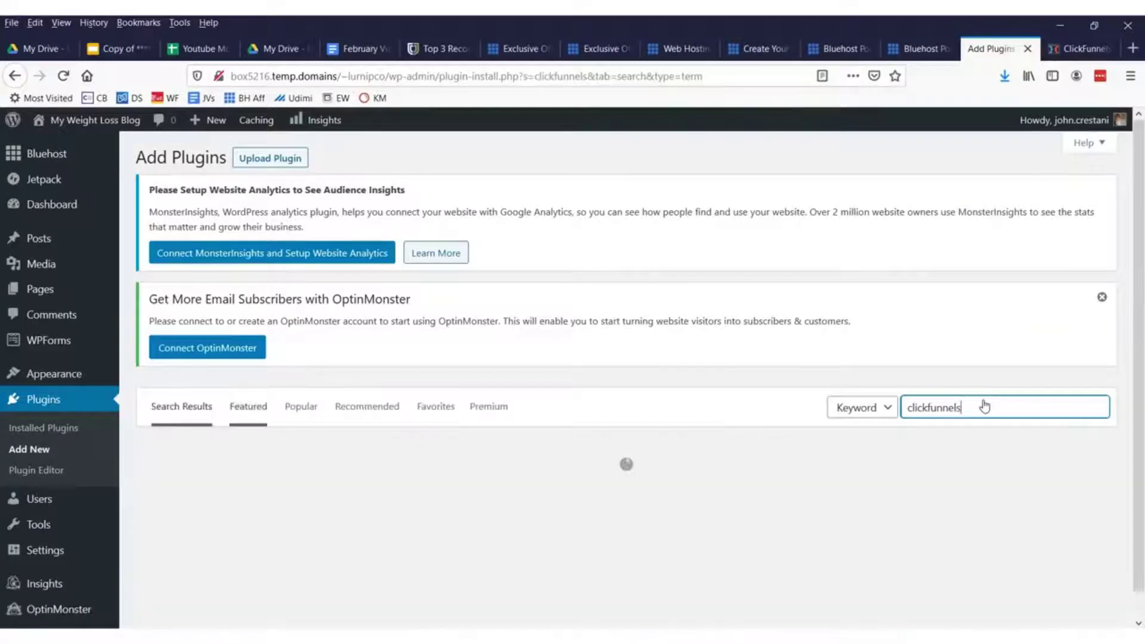
left_click_drag(818, 367, 948, 453)
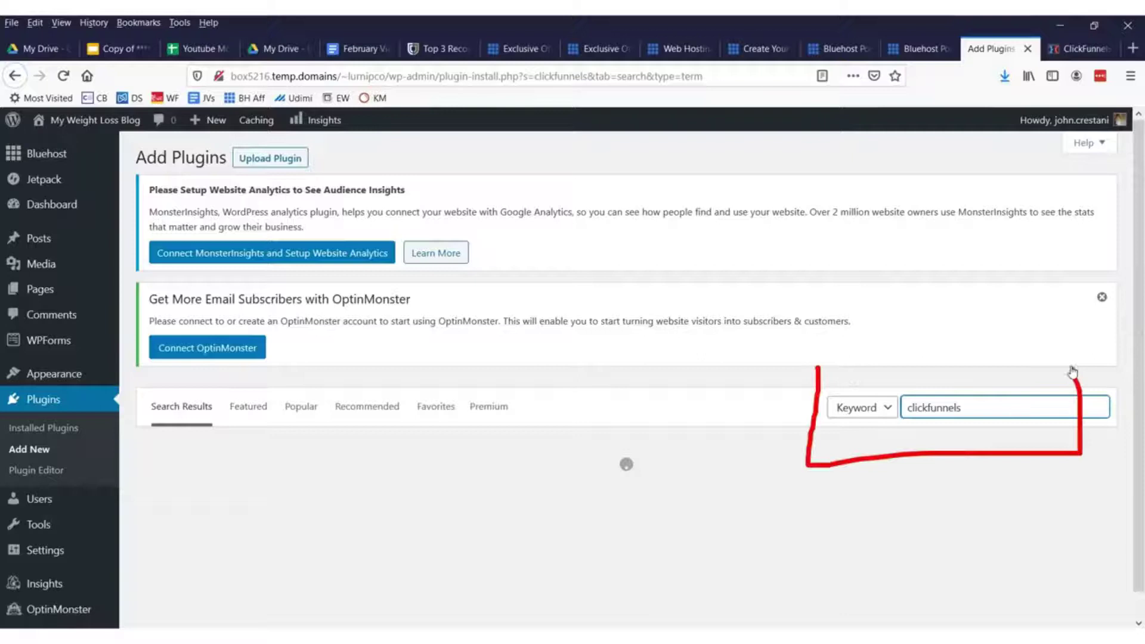
left_click_drag(509, 422, 740, 411)
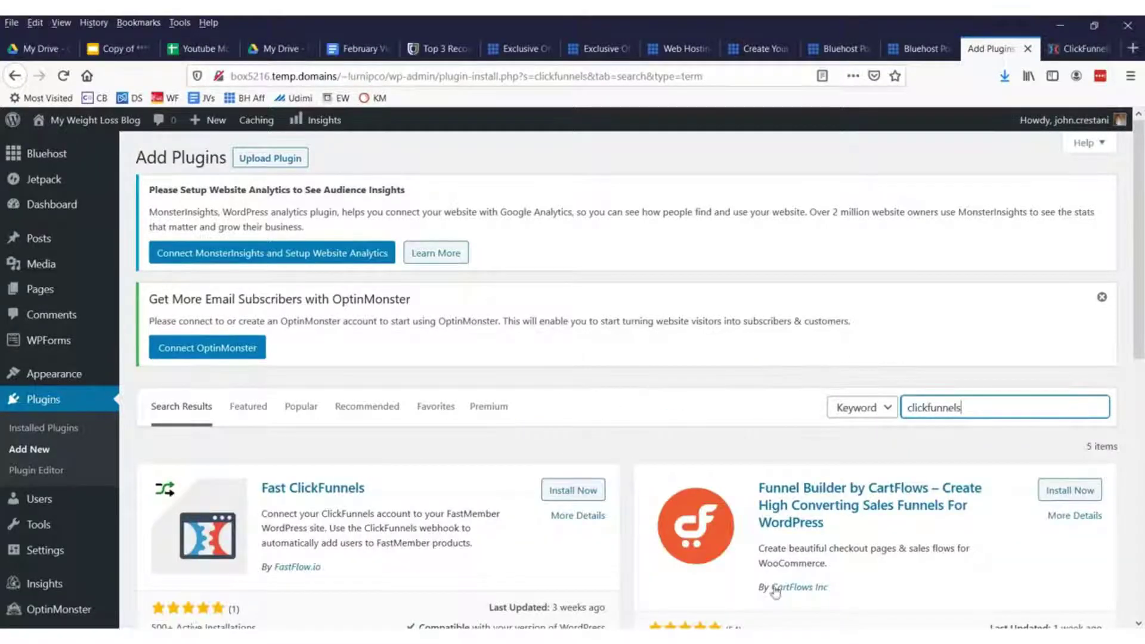
- Install and activate the ClickFunnels plugin by Etison, LLC from the plugin search results
scroll(656, 393, "down", 6)
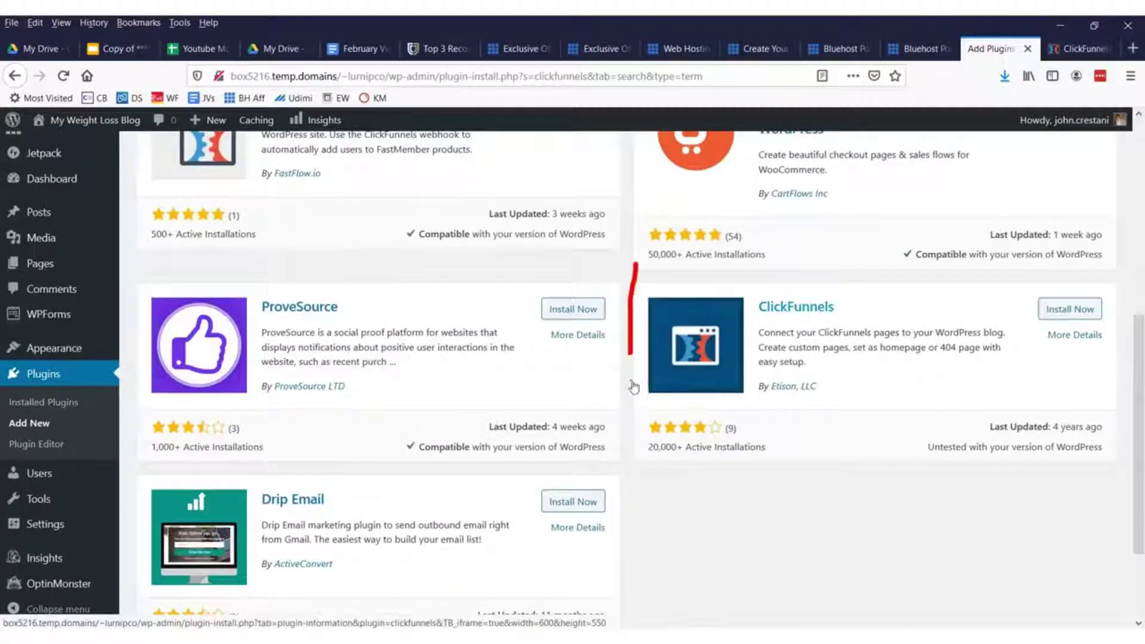
left_click_drag(634, 386, 1127, 360)
left_click_drag(1007, 279, 587, 289)
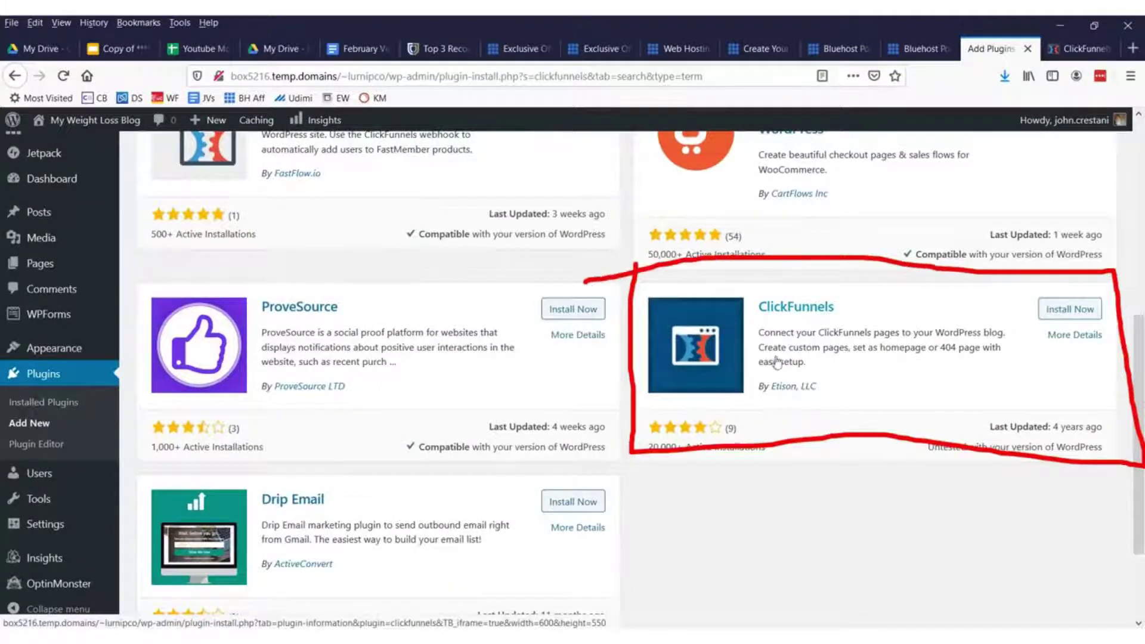
left_click(1069, 309)
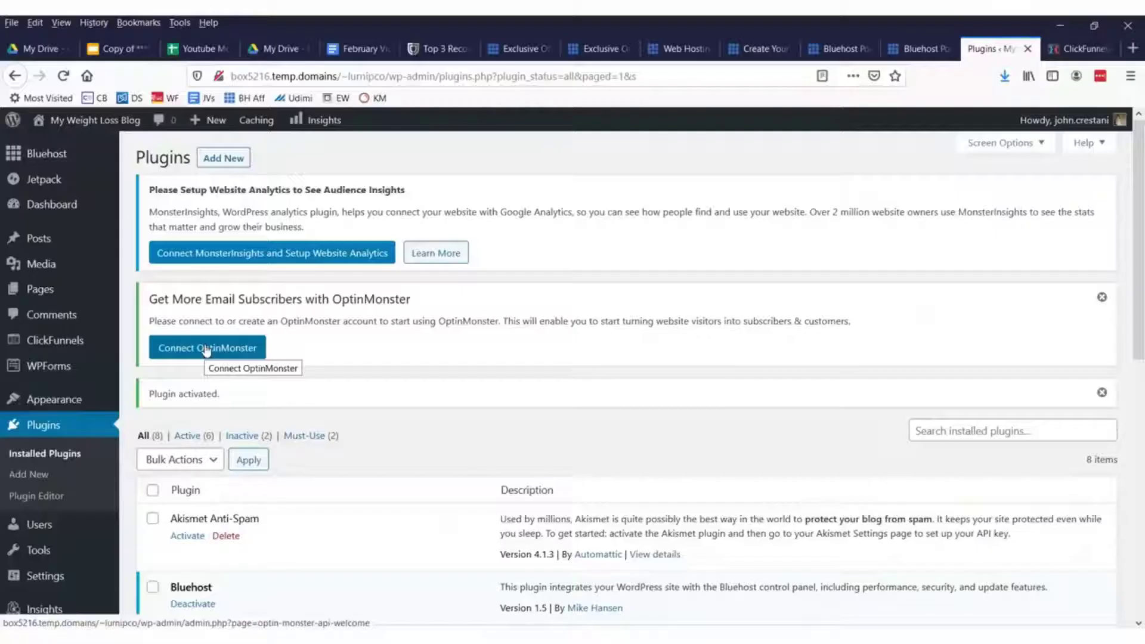
- Open the ClickFunnels plugin's set-up from its empty page list and go to the Account Email field under API Connection
mouse_move(89, 289)
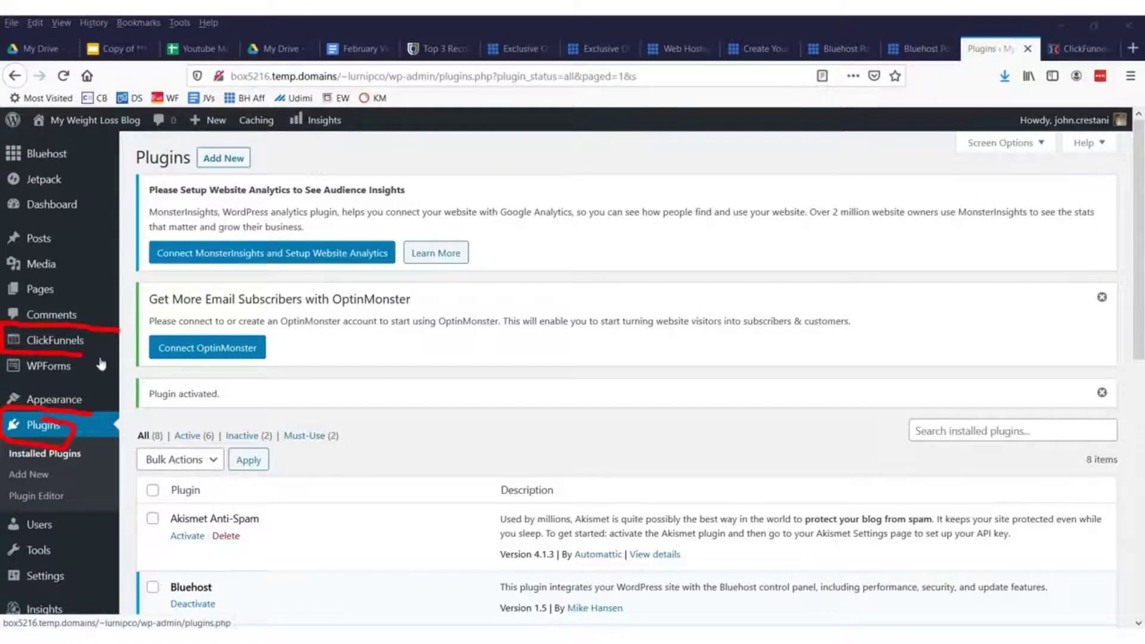
left_click(56, 341)
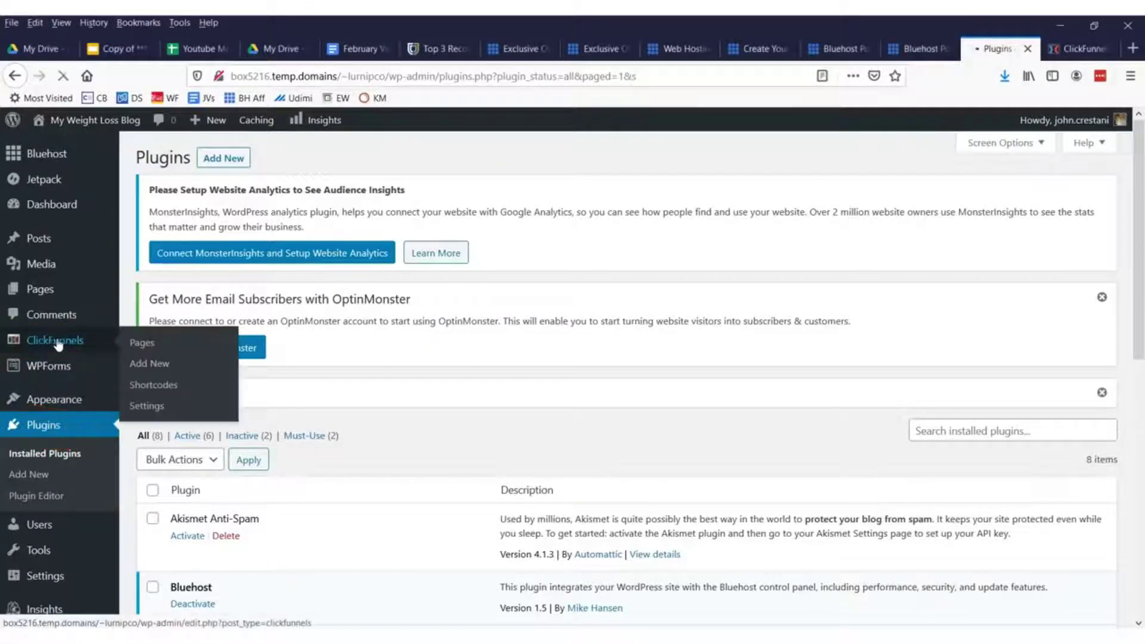
left_click_drag(332, 476, 265, 471)
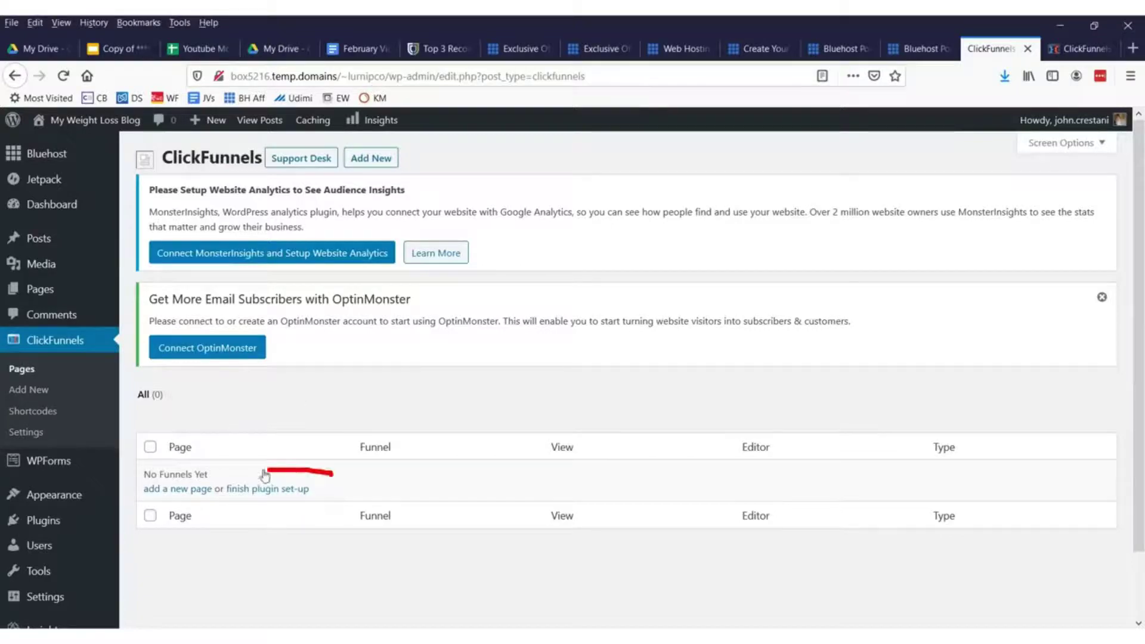
left_click(308, 488)
left_click(391, 364)
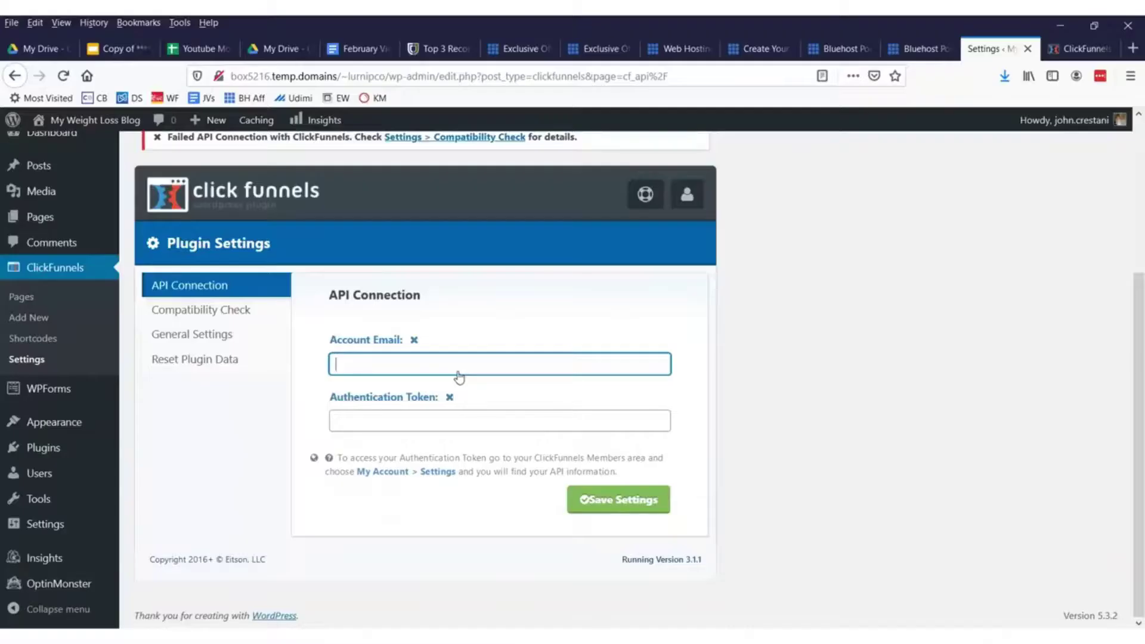
mouse_move(321, 470)
left_mouse_down()
mouse_move(724, 434)
mouse_move(597, 313)
mouse_move(274, 307)
left_mouse_up()
- Switch to the ClickFunnels account, open the first funnel under SAS Pro - Affiliate Promos and preview its Registration Page
key("ctrl+Tab")
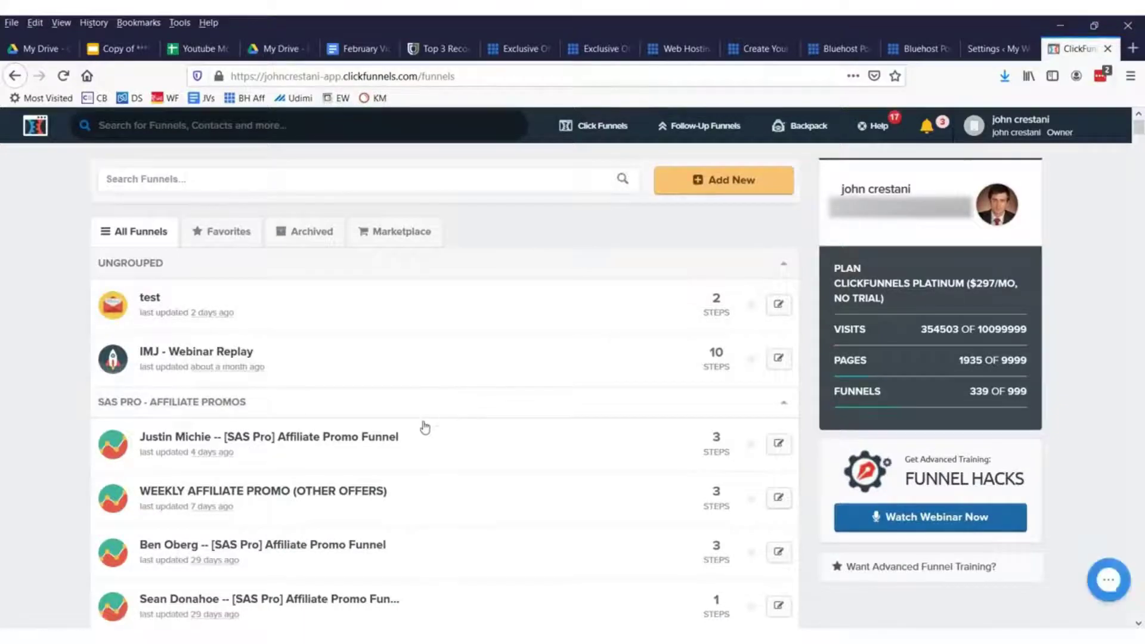
left_click(362, 442)
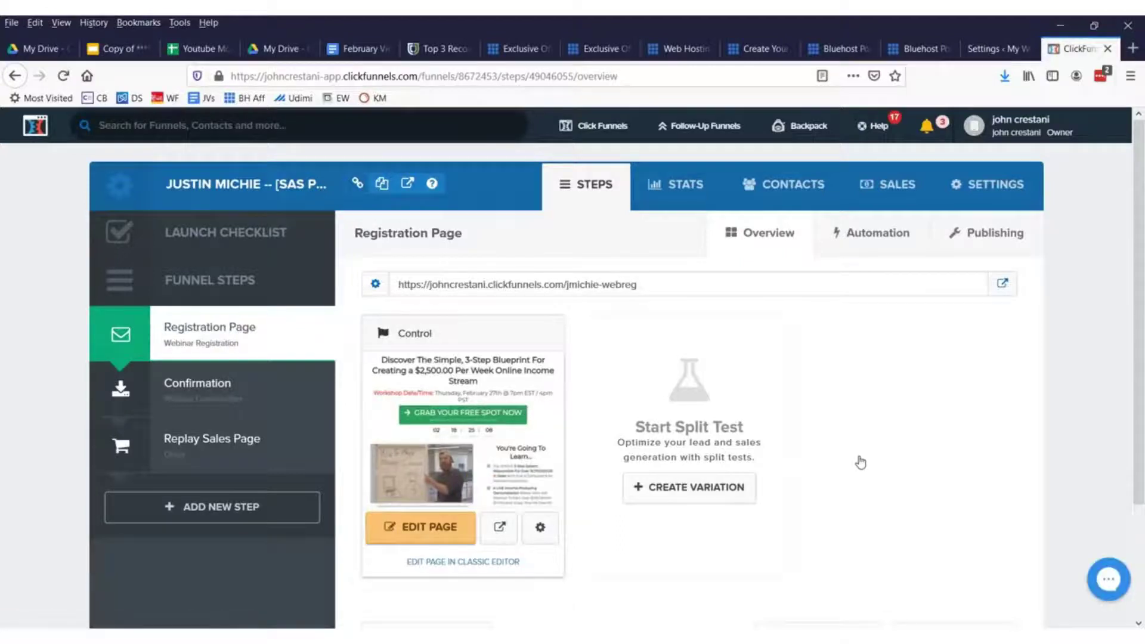
left_click(484, 529)
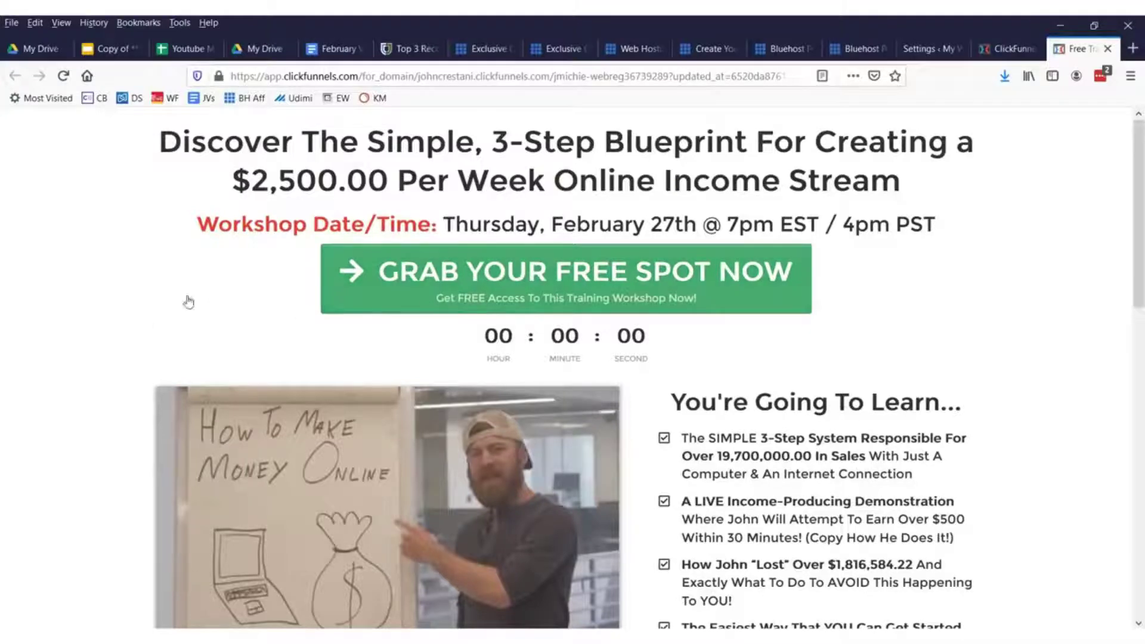
scroll(660, 361, "down", 20)
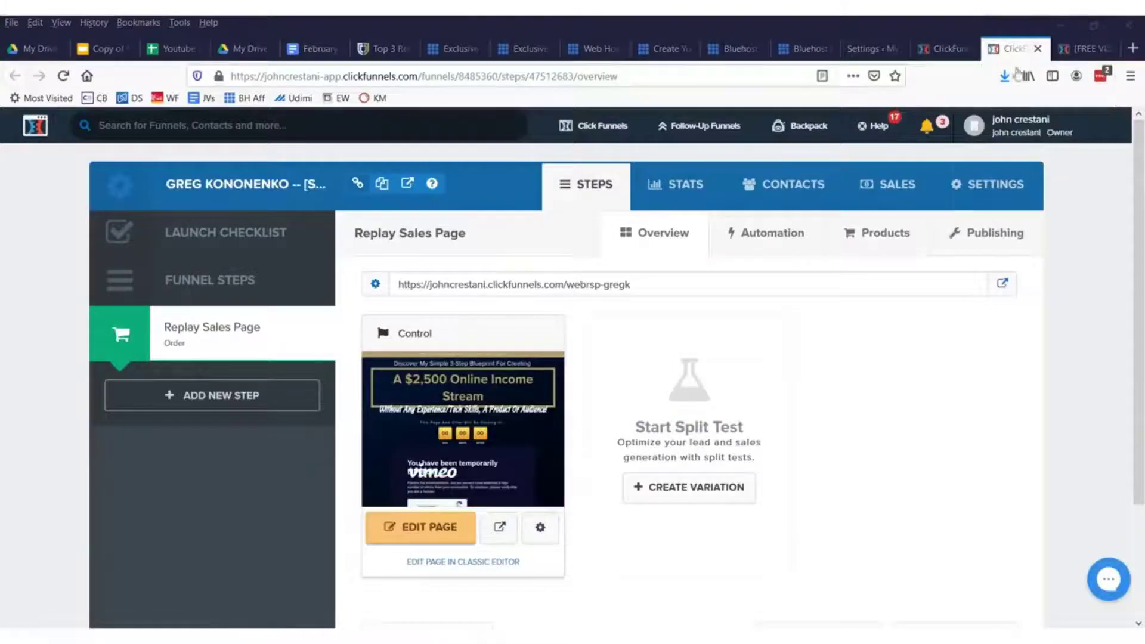
- Examine the preview of the Replay Sales Page from its headline and video down through the sales letter, bonuses and testimonials
left_click(1086, 50)
left_click_drag(227, 215, 907, 217)
left_click(316, 229)
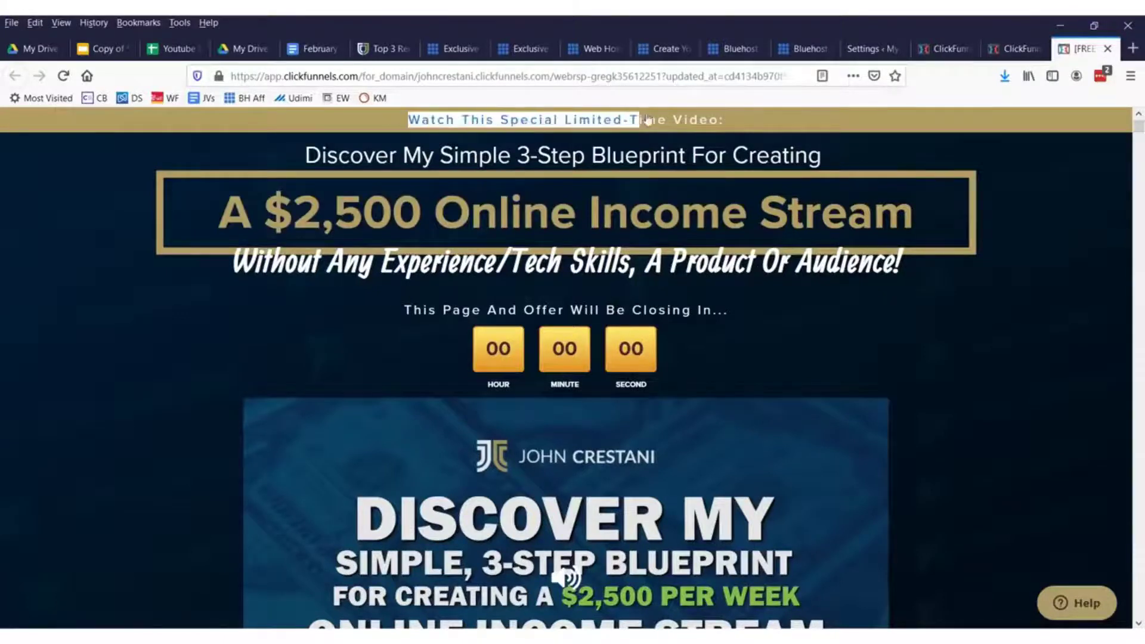
scroll(540, 214, "down", 3)
scroll(632, 409, "down", 5)
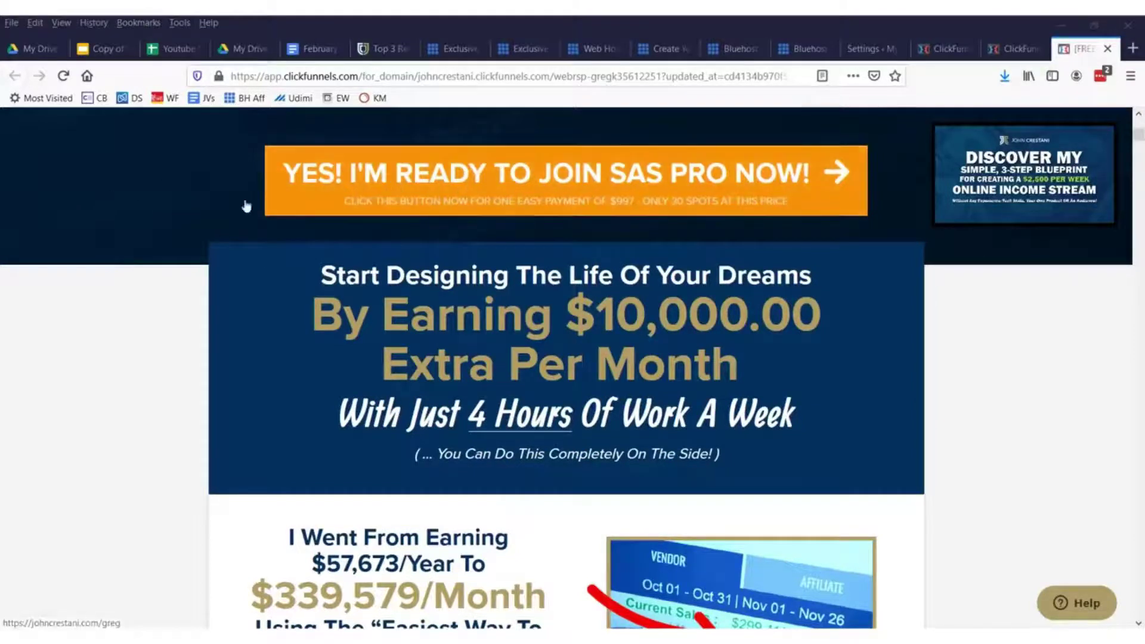
scroll(506, 306, "down", 20)
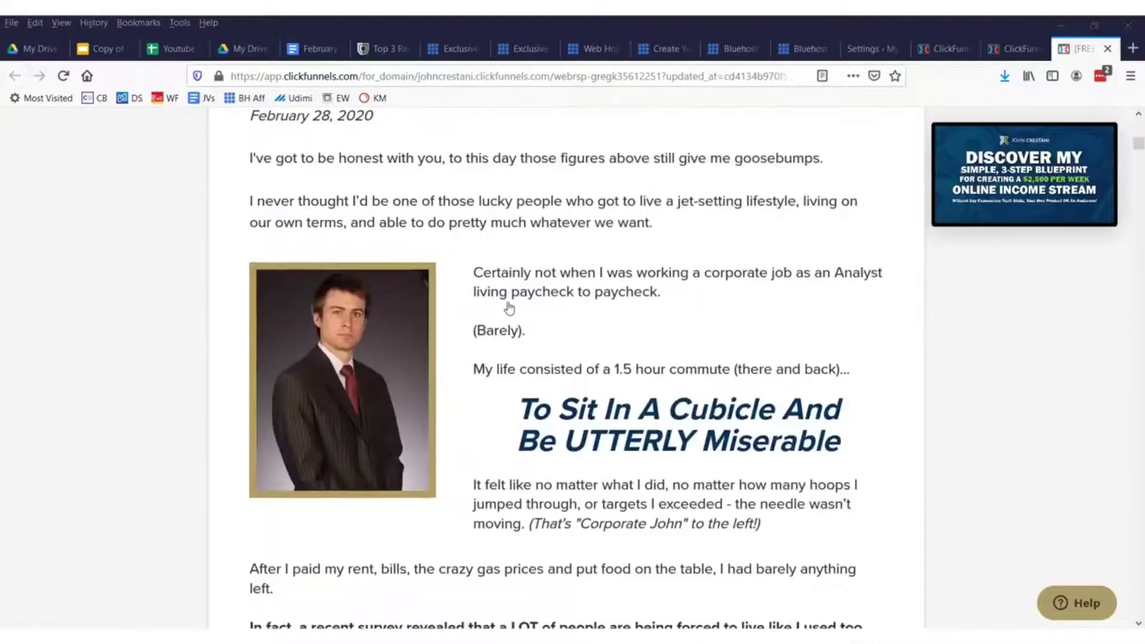
left_click_drag(1140, 164, 1128, 429)
scroll(960, 393, "down", 12)
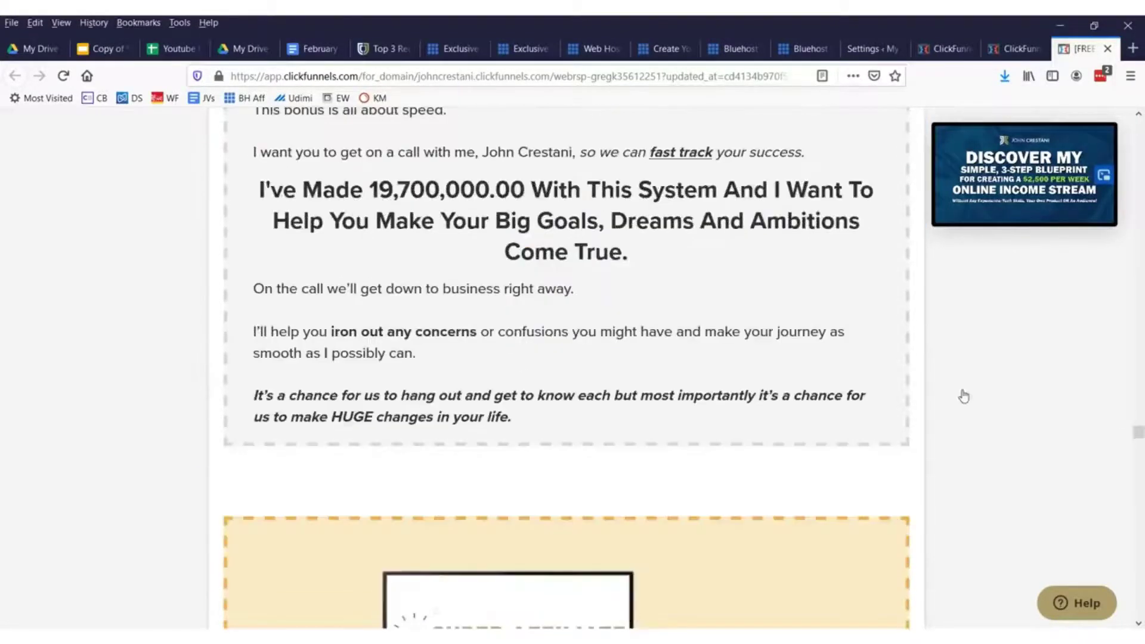
scroll(715, 393, "up", 6)
scroll(477, 390, "down", 7)
scroll(477, 391, "down", 20)
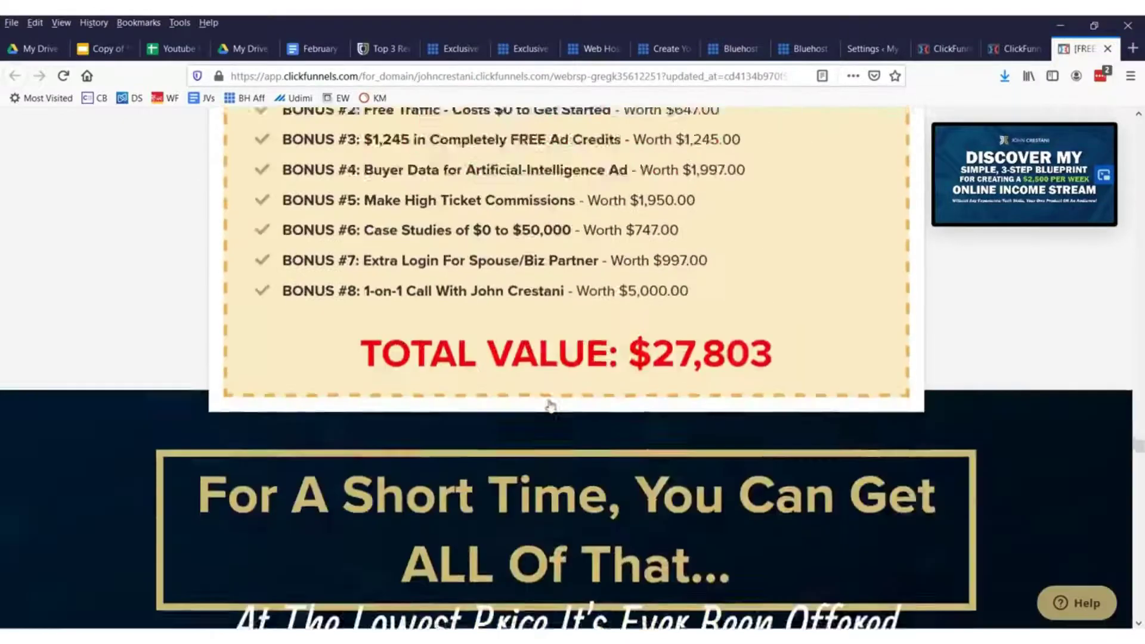
scroll(592, 403, "down", 20)
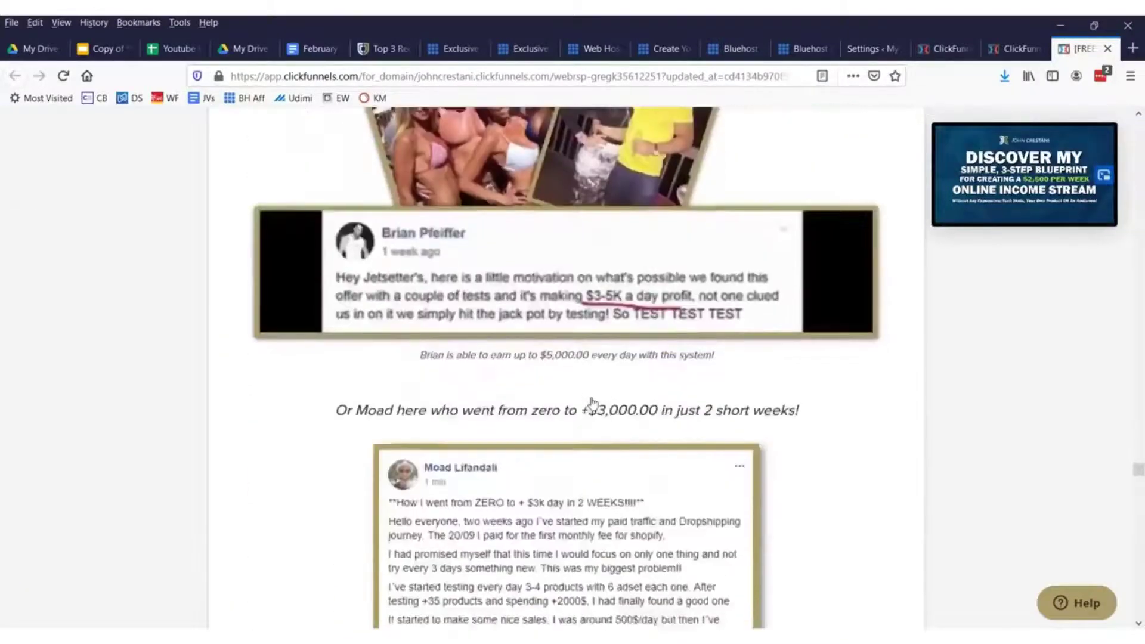
scroll(601, 368, "down", 15)
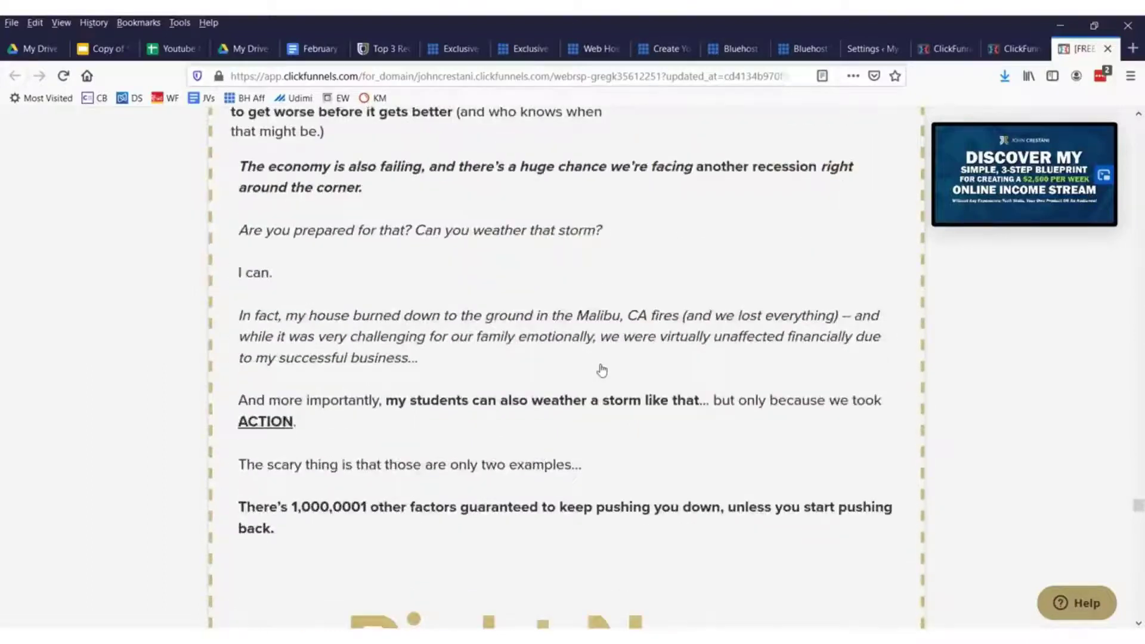
- Open the Replay Sales Page in the page editor and move the countdown timer above the "A $2,500 Online Income Stream" headline
left_click(990, 52)
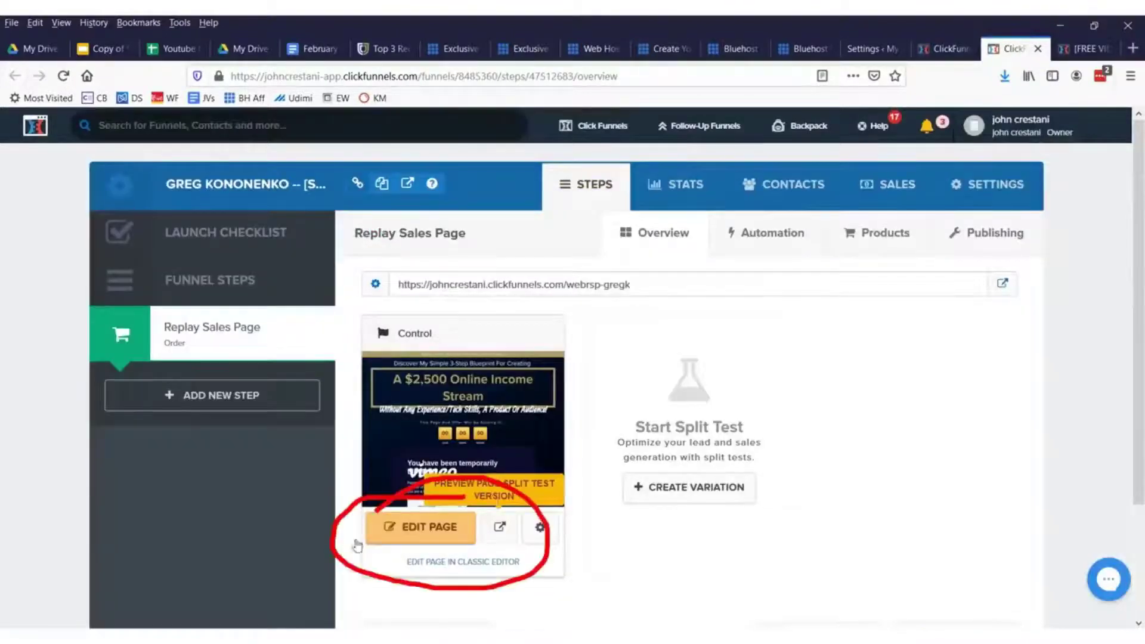
left_click(411, 528)
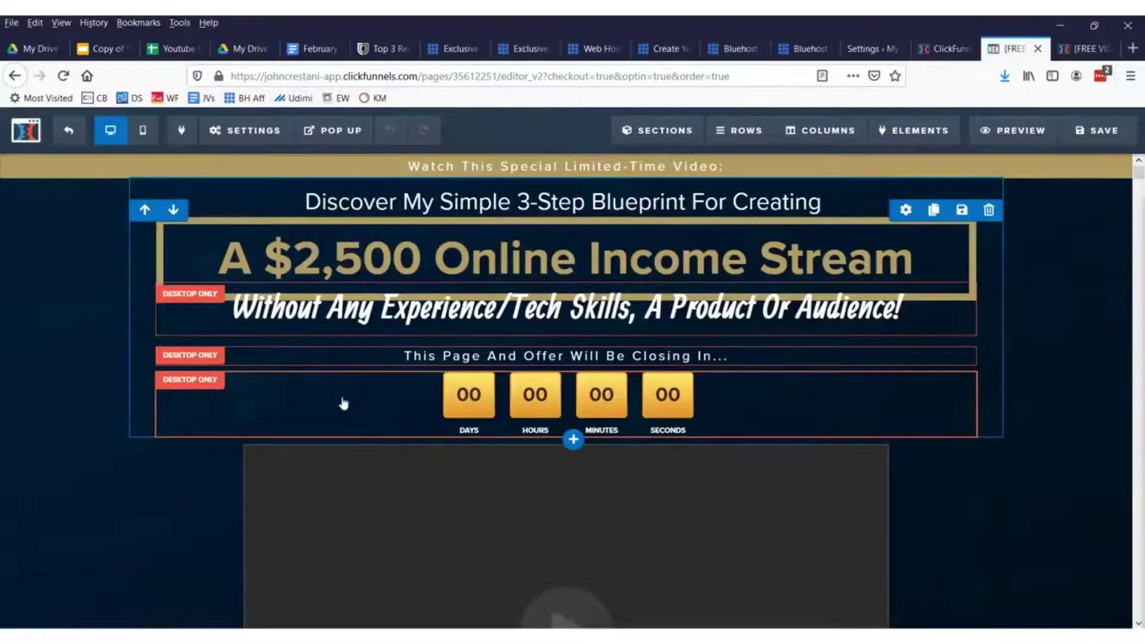
left_click_drag(359, 356, 396, 250)
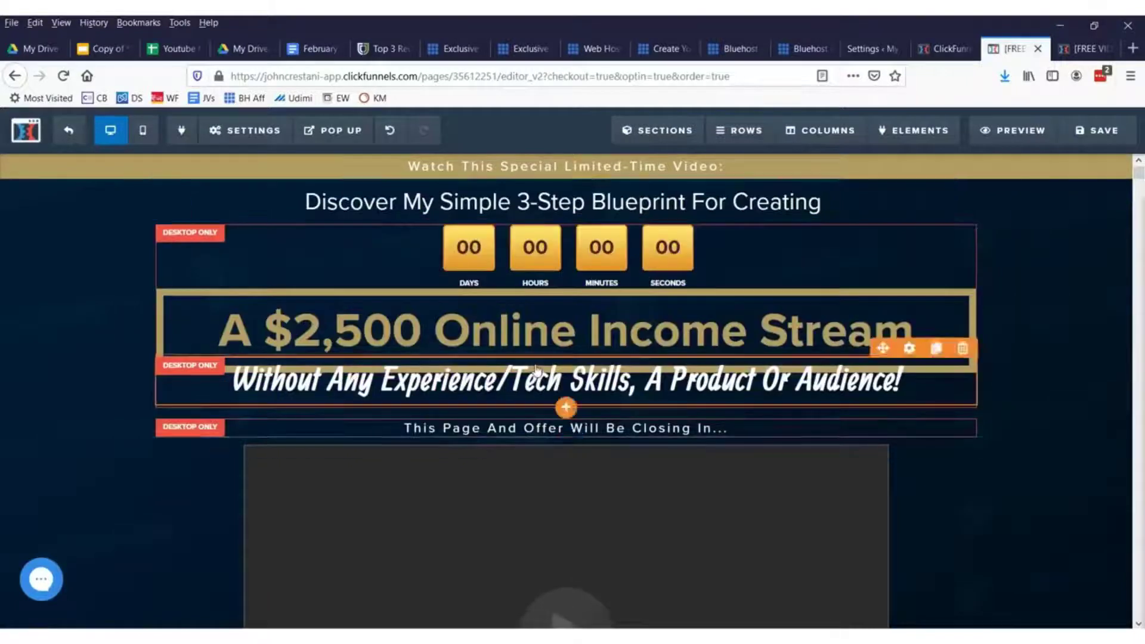
- Set the video type of the sales page's main video to YouTube, check its YouTube URL and close the video settings
scroll(570, 402, "down", 6)
scroll(570, 364, "up", 3)
left_click(570, 363)
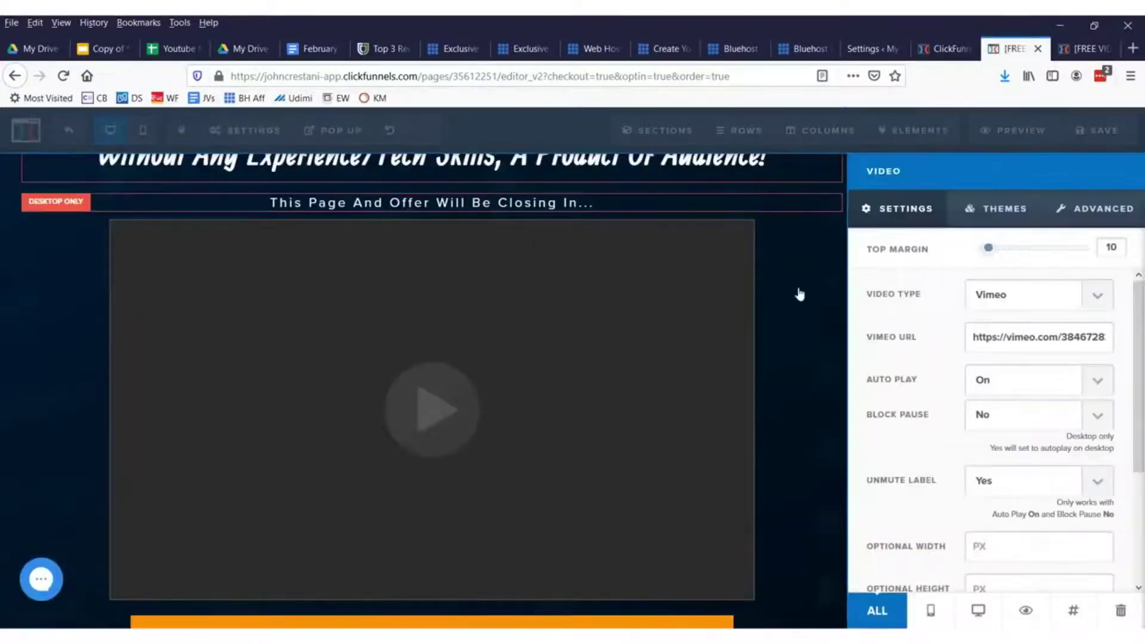
left_click(1095, 296)
left_click(1038, 337)
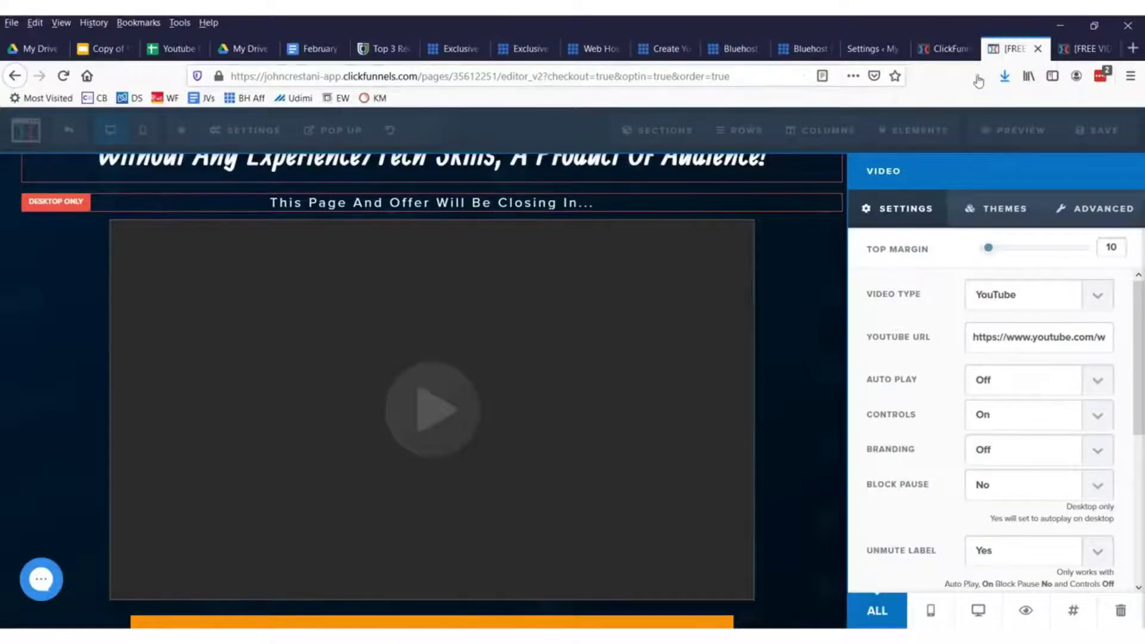
left_click_drag(978, 339, 1141, 337)
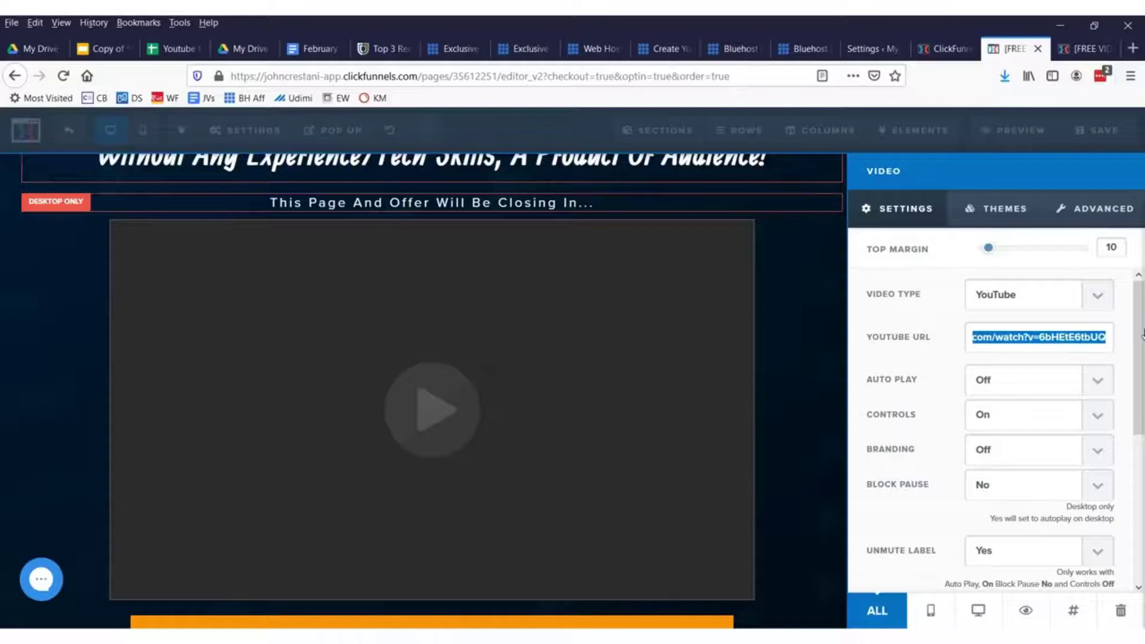
left_click(1014, 335)
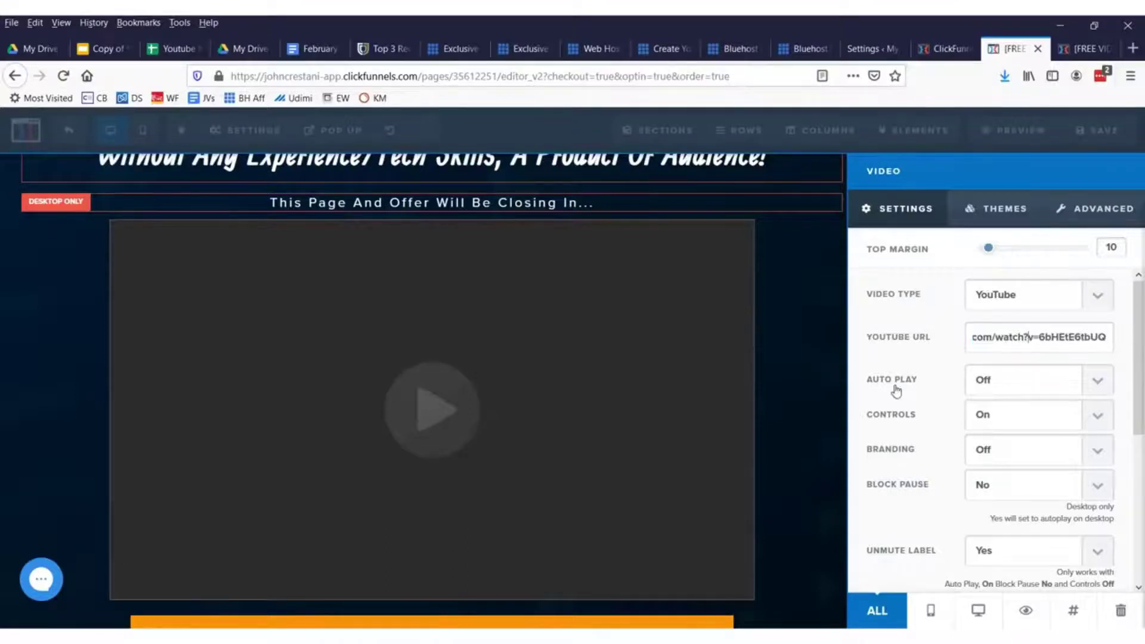
left_click(815, 348)
left_click(680, 332)
left_click(809, 333)
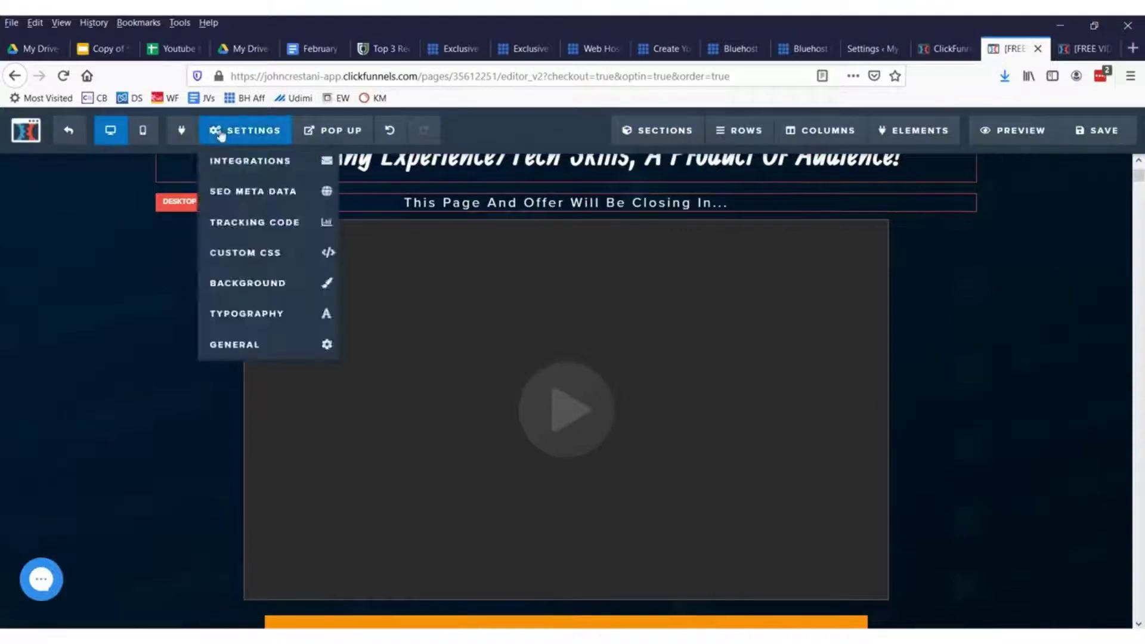
- Try the green background #638c6d on the "YES! I'M READY TO JOIN SAS PRO NOW!" button and restore the orange
scroll(685, 420, "down", 3)
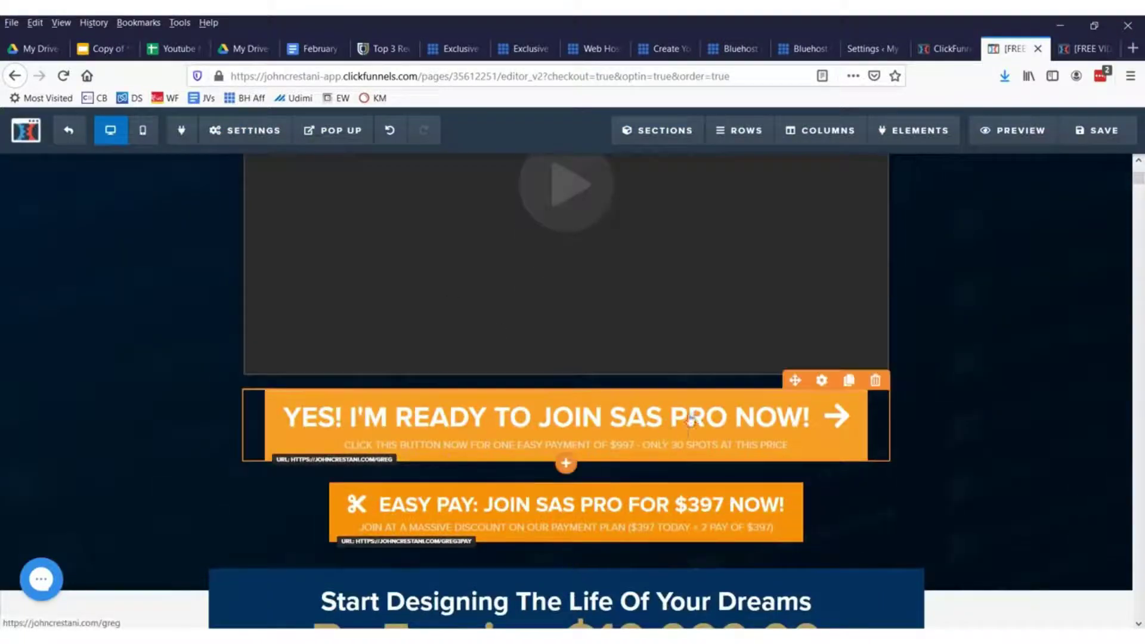
left_click(682, 433)
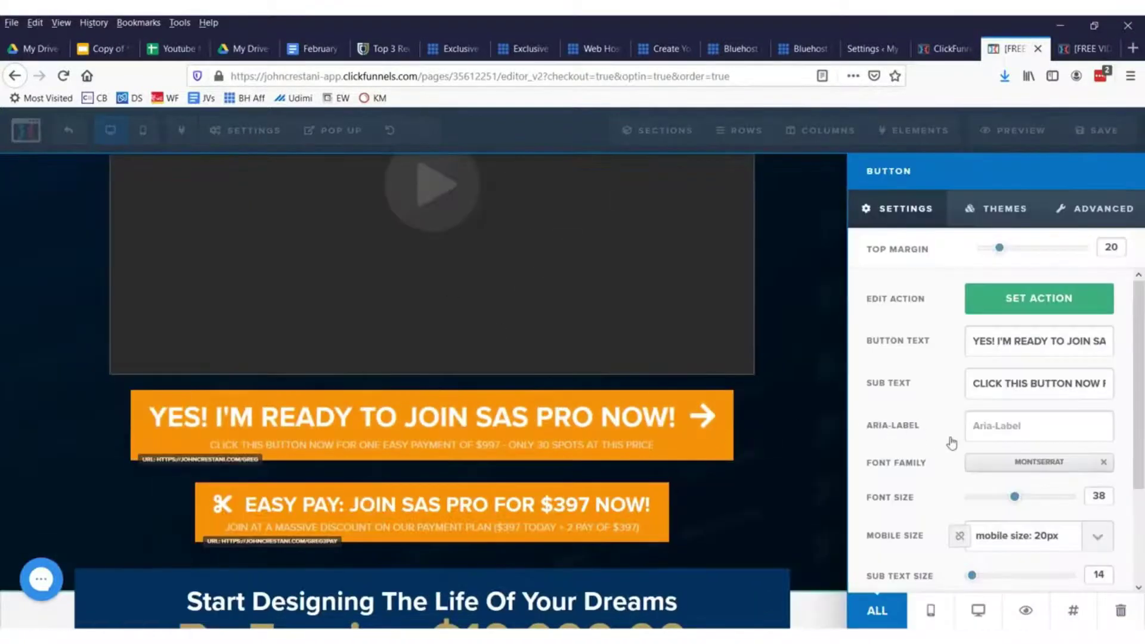
scroll(952, 443, "down", 2)
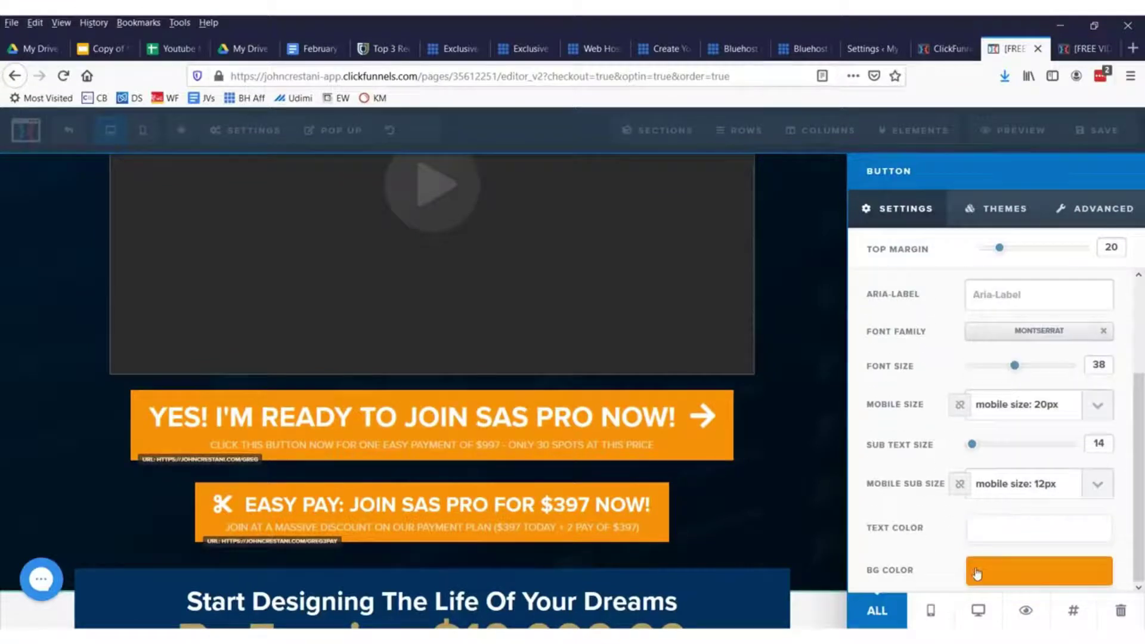
left_click(976, 573)
left_click_drag(1042, 428, 1016, 431)
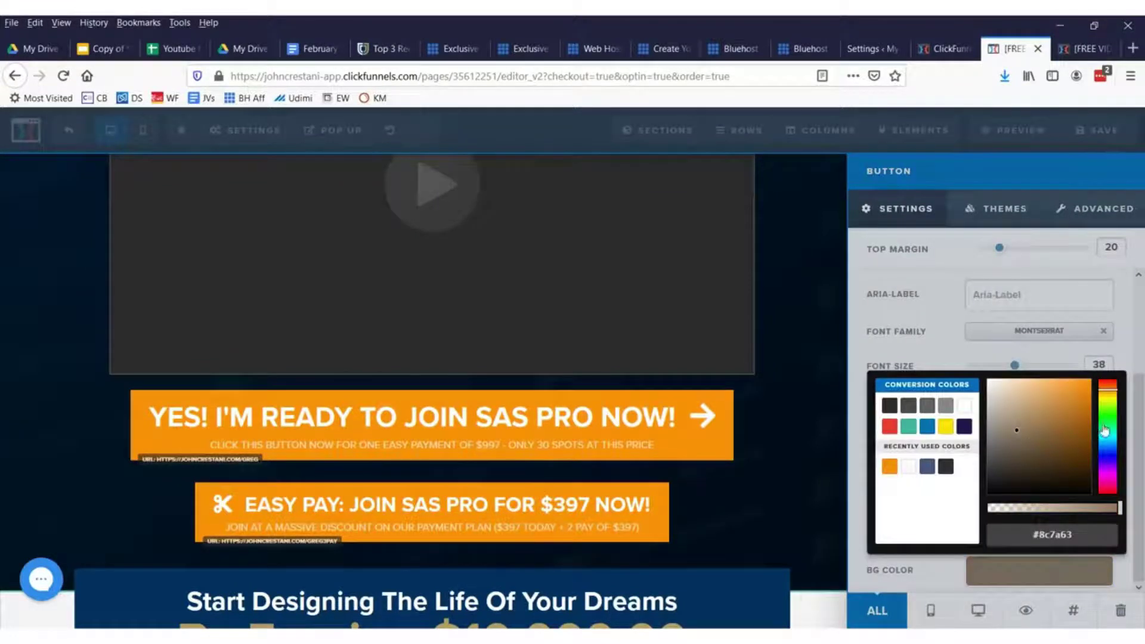
left_click(842, 464)
left_click(998, 573)
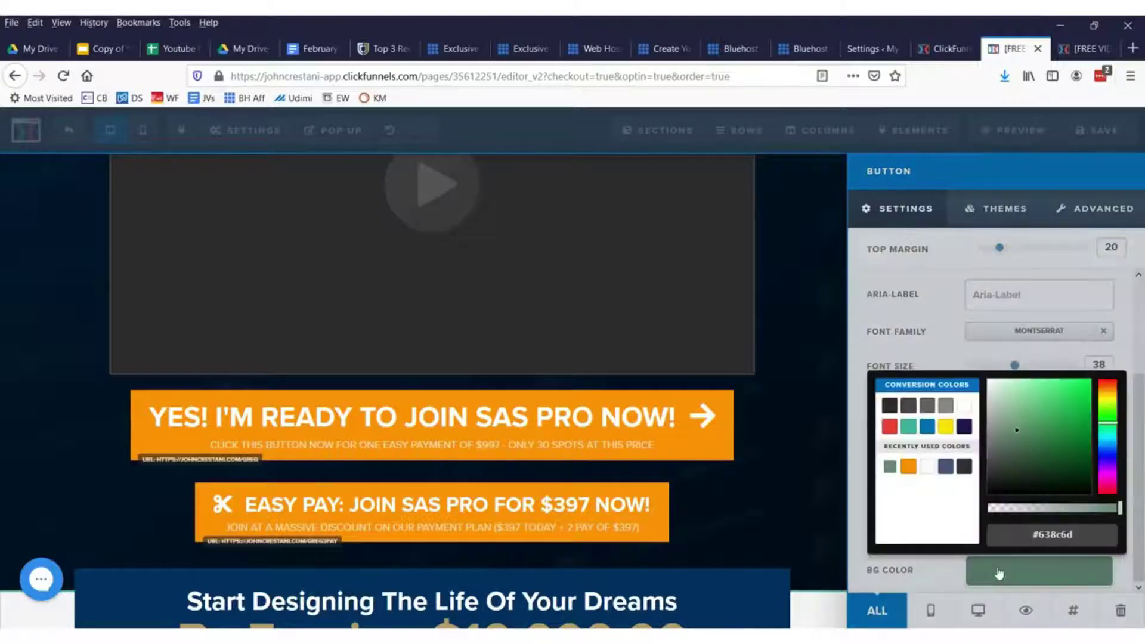
left_click(909, 466)
left_click(616, 368)
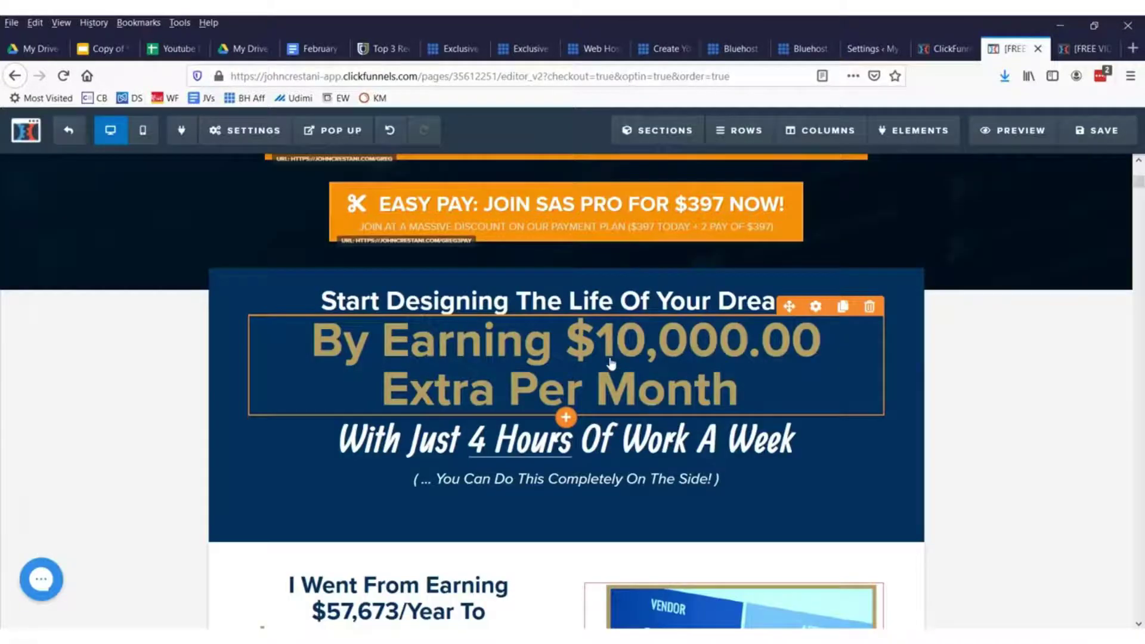
- Set the text color of the "By Earning $10,000.00 Extra Per Month" headline to pink #ff0067
left_click(611, 363)
triple_click(775, 400)
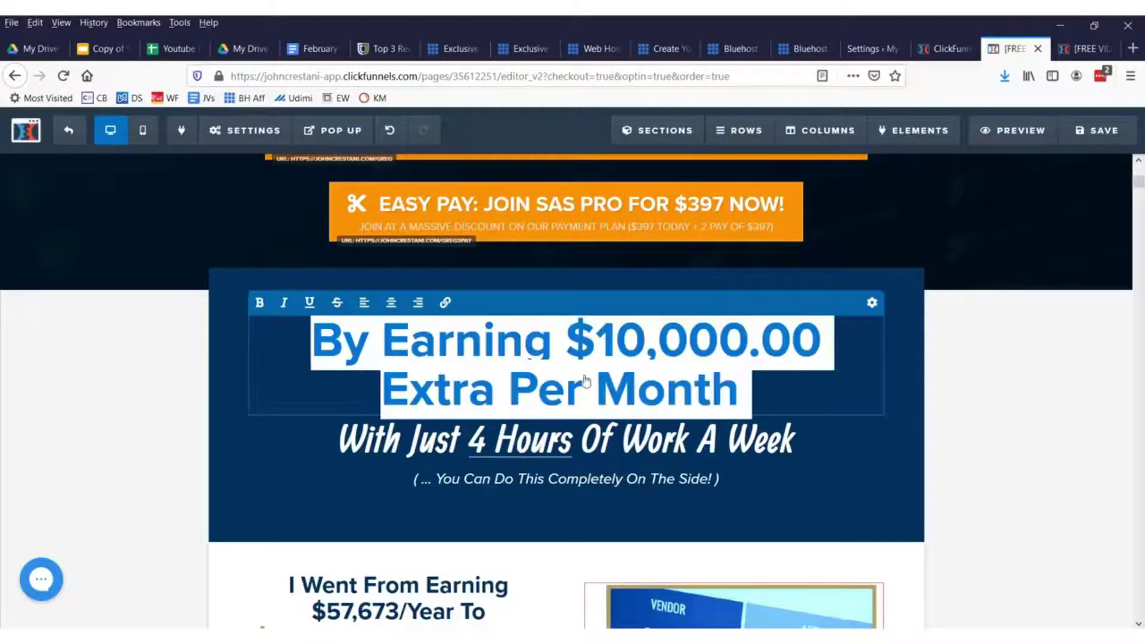
left_click(872, 302)
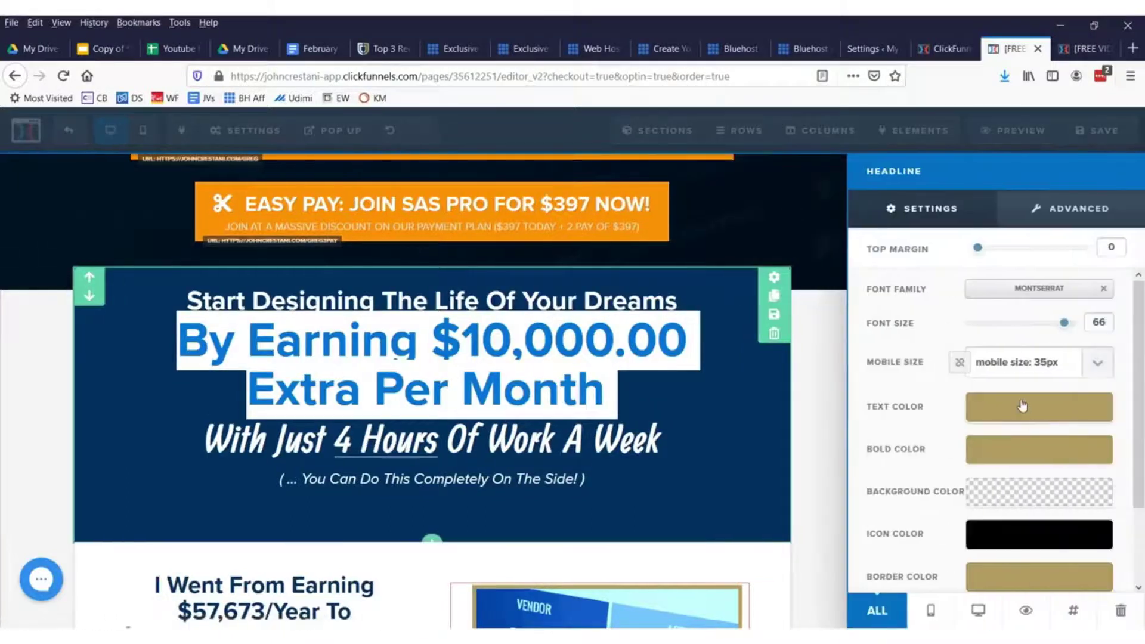
left_click(1023, 407)
left_click(1109, 505)
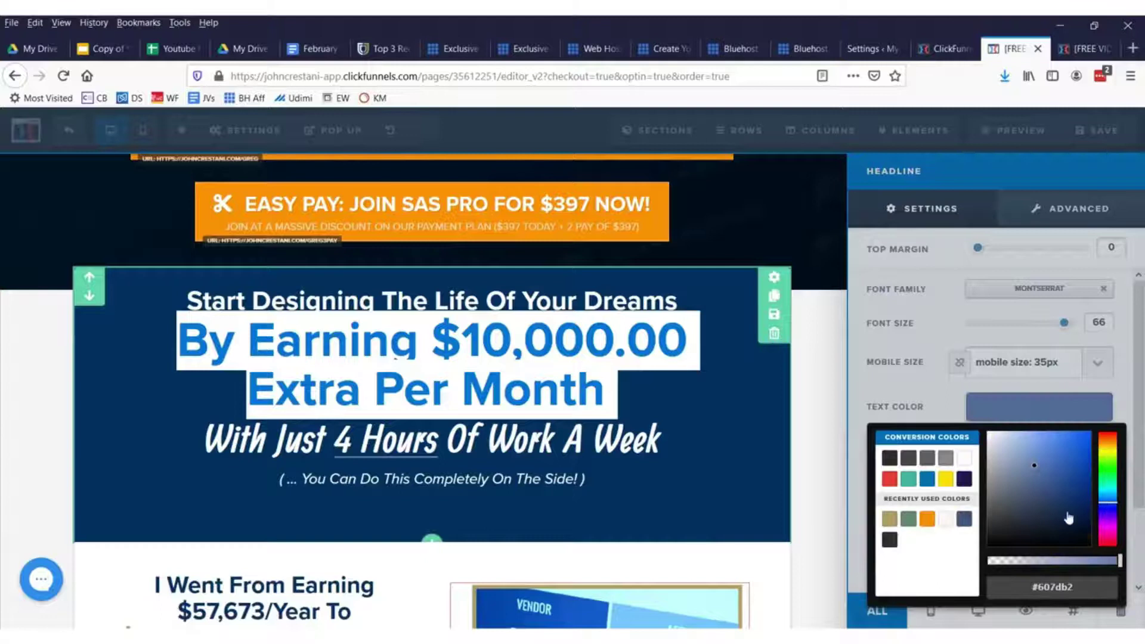
left_click_drag(1081, 468, 1113, 436)
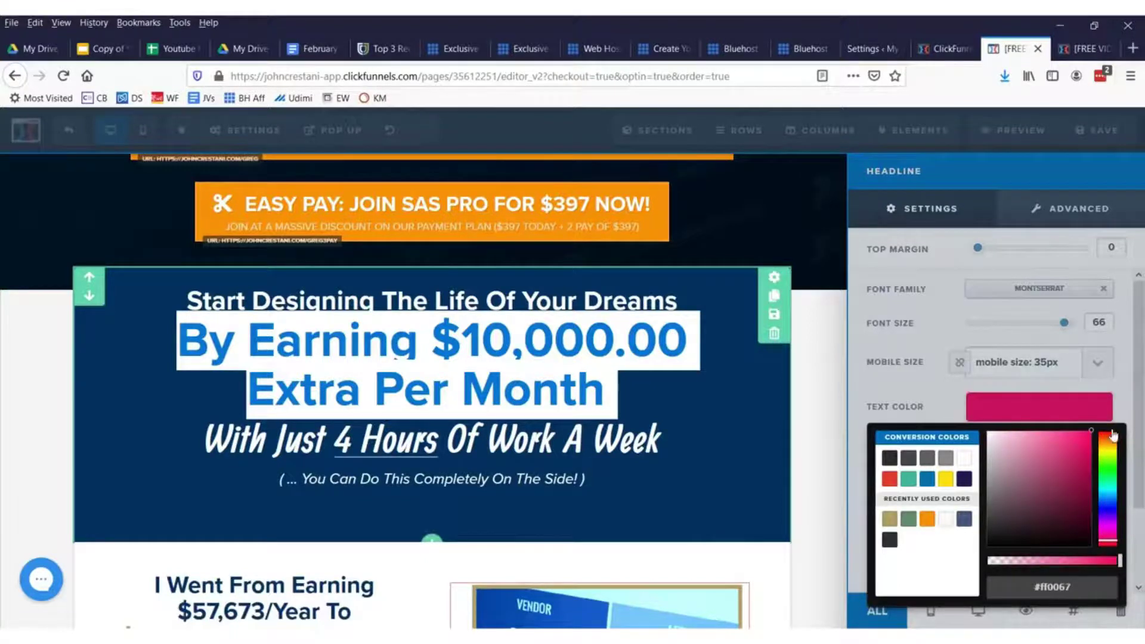
left_click(750, 412)
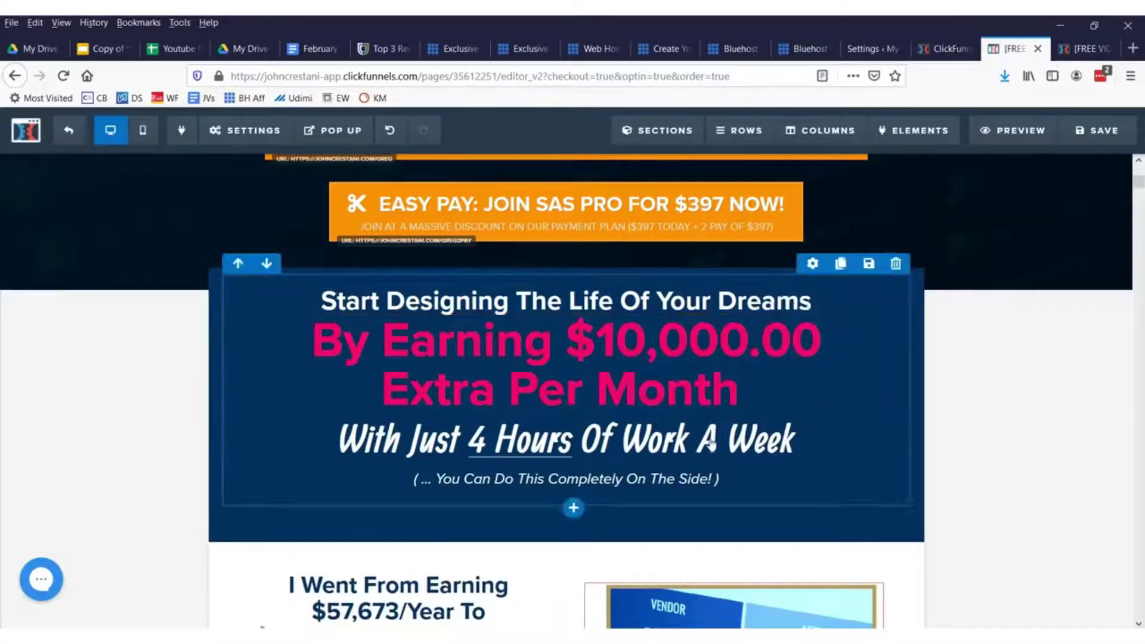
- Add a new image element directly below the earnings screenshot with the red arrow
scroll(665, 426, "down", 5)
left_click(728, 409)
left_click(625, 455)
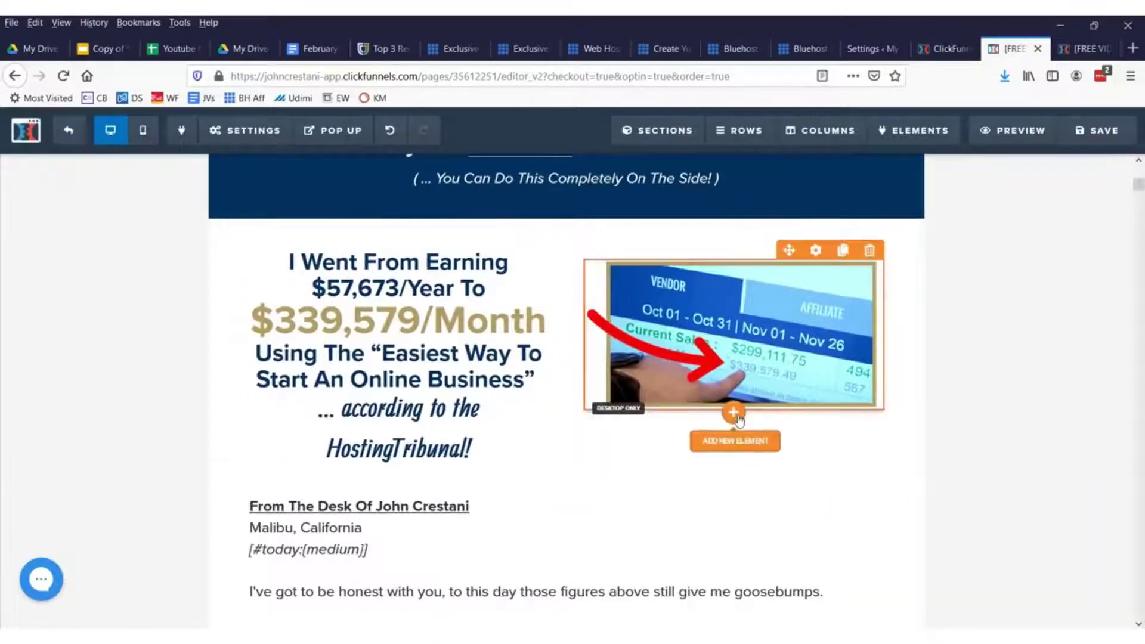
left_click(736, 416)
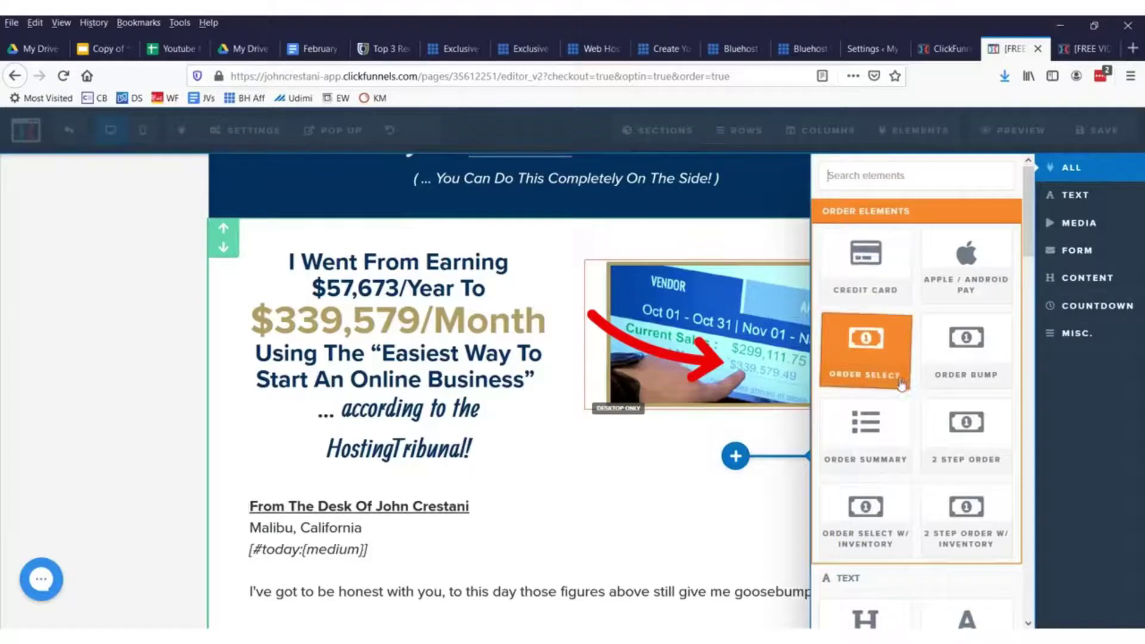
scroll(901, 385, "down", 6)
left_click(864, 459)
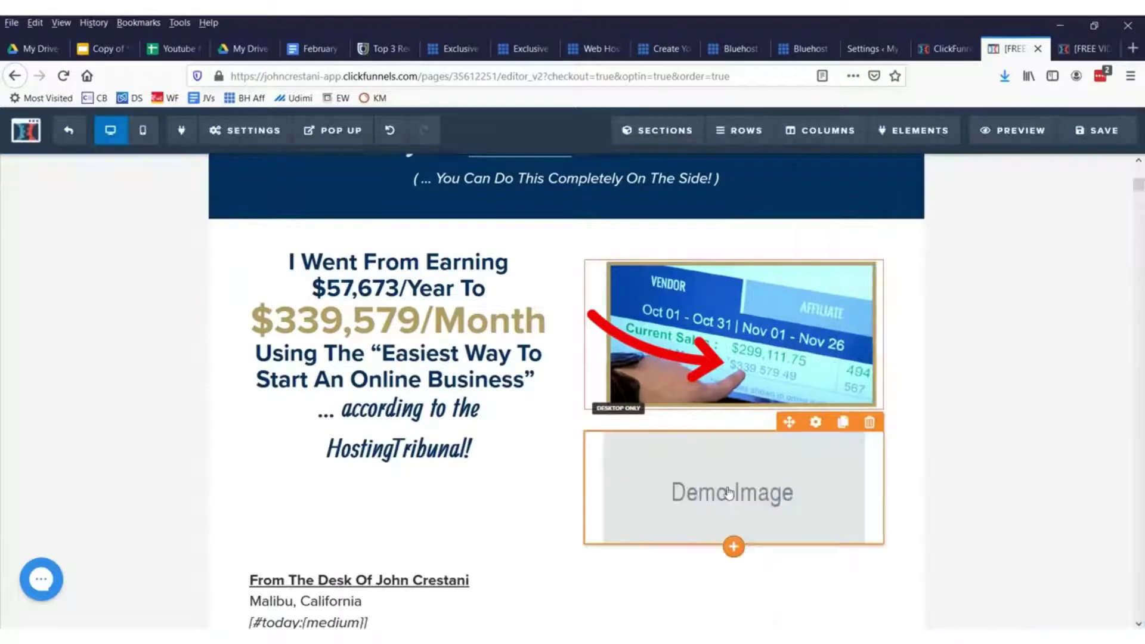
- Fill the demo image with the red STOP sign from the uploaded image library
left_click(729, 492)
left_click(1109, 310)
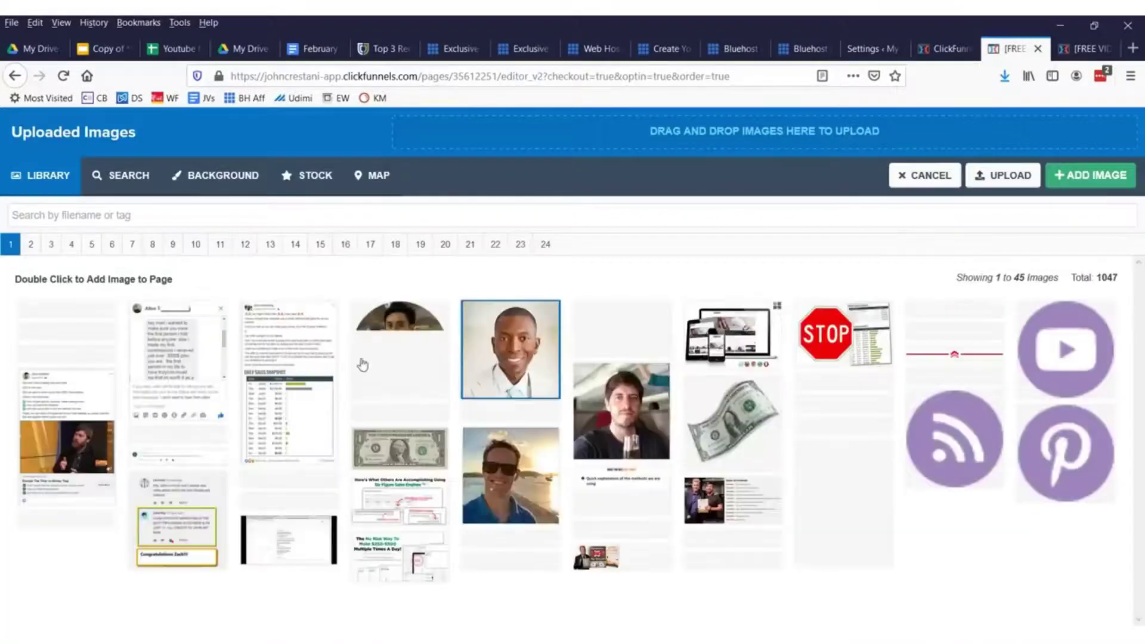
left_click(843, 424)
double_click(846, 519)
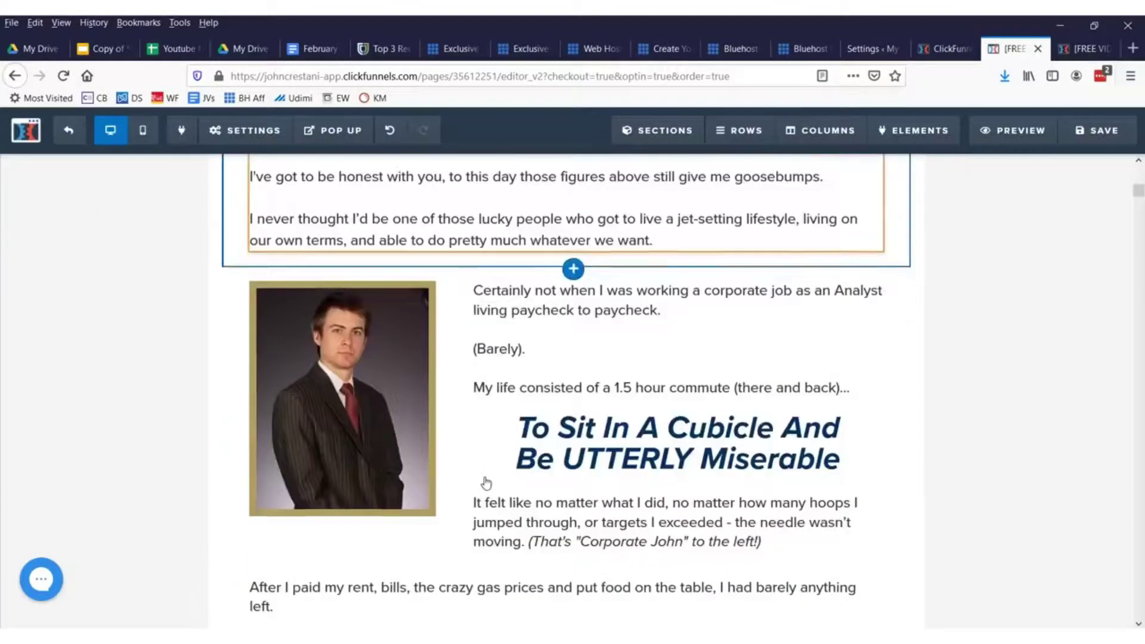
- Move the STOP sign above "... according to the HostingTribunal!" and the man-in-suit photo below "To Sit In A Cubicle And Be UTTERLY Miserable"
left_click_drag(599, 380, 542, 364)
scroll(513, 376, "down", 5)
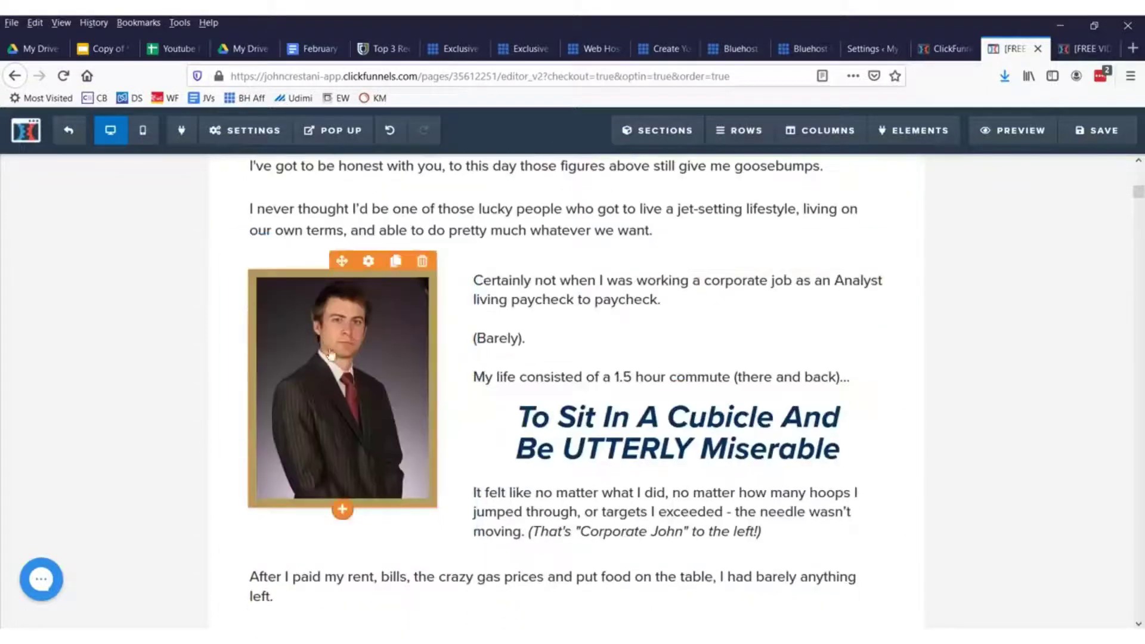
left_click_drag(343, 388, 733, 340)
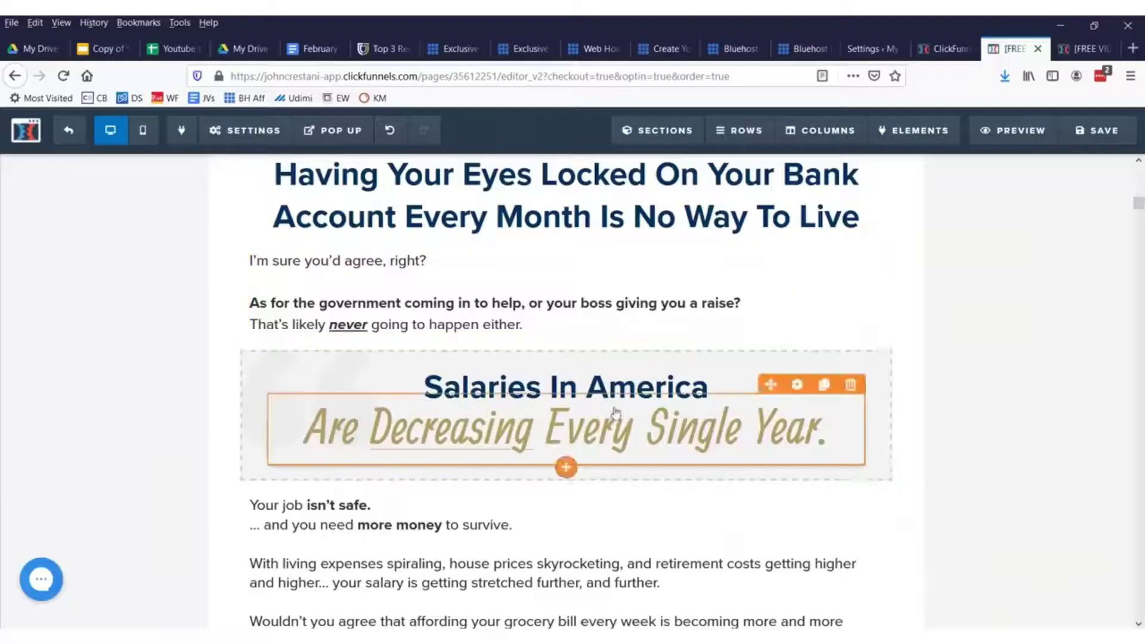
- Widen the empty column beside the "To Sit In A Cubicle" text and narrow the column holding the "$339,579/Month" headline
scroll(616, 412, "up", 10)
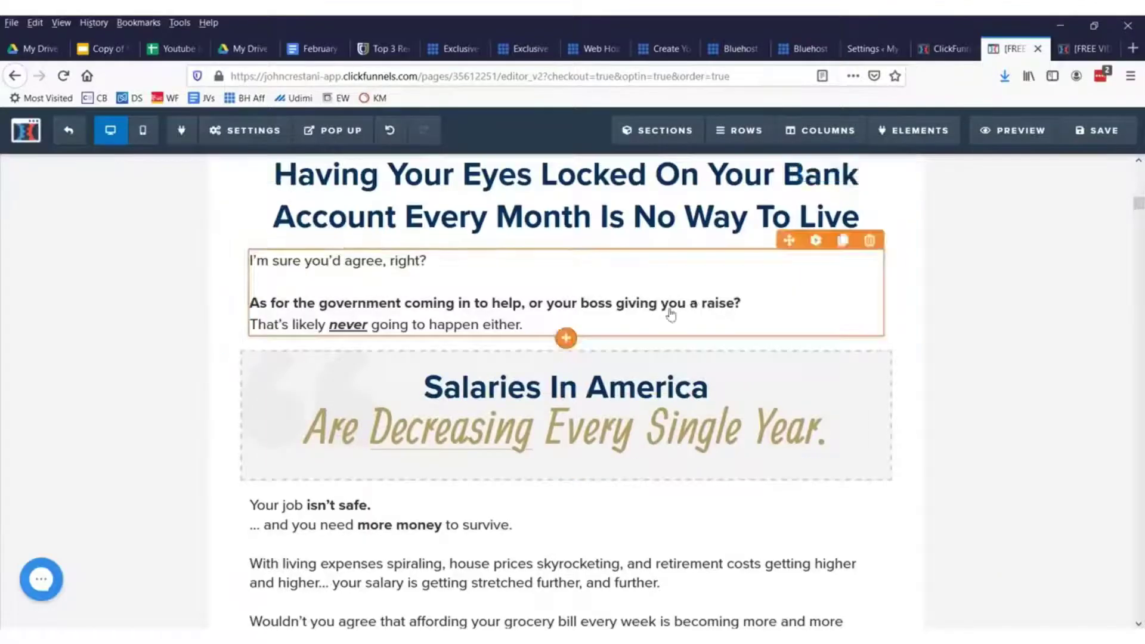
scroll(509, 325, "up", 3)
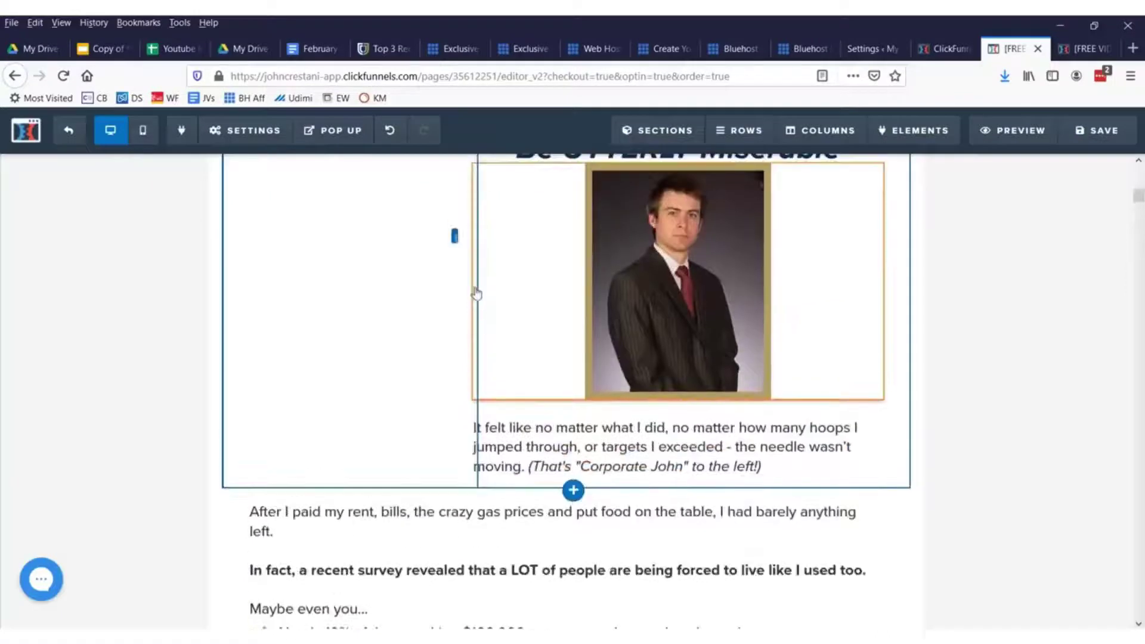
left_click_drag(470, 388, 645, 388)
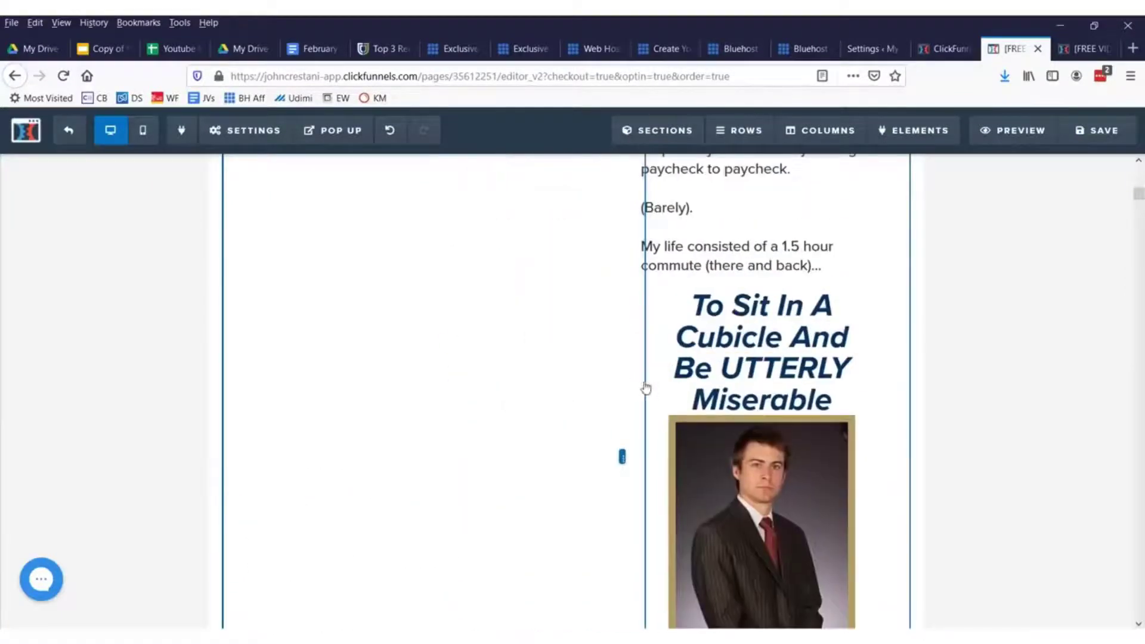
scroll(684, 359, "up", 10)
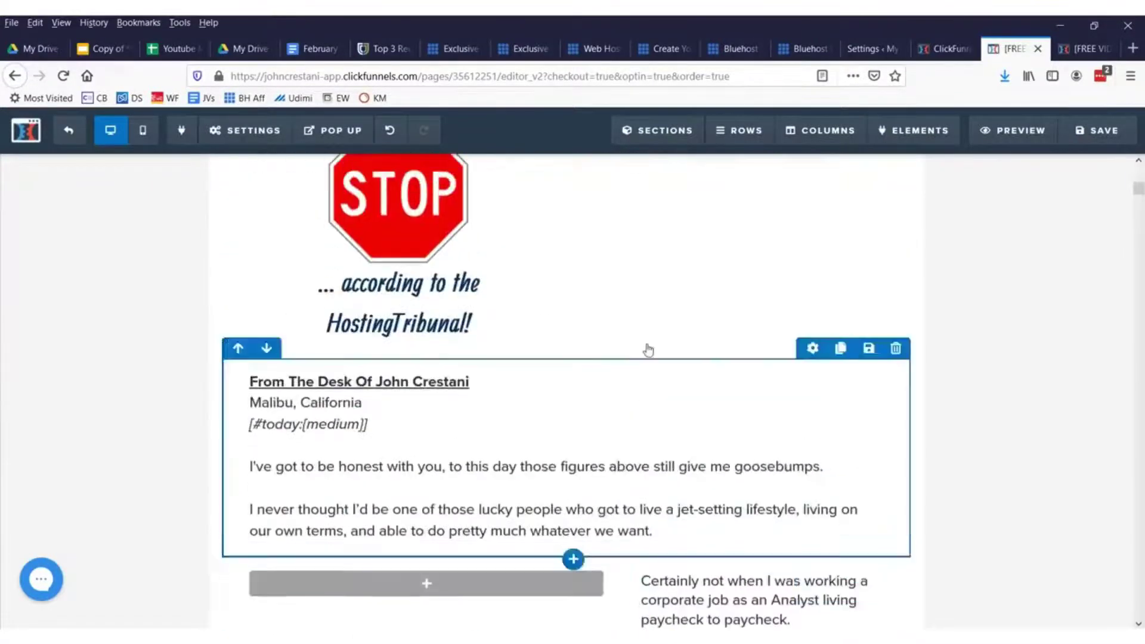
left_click_drag(561, 324, 515, 320)
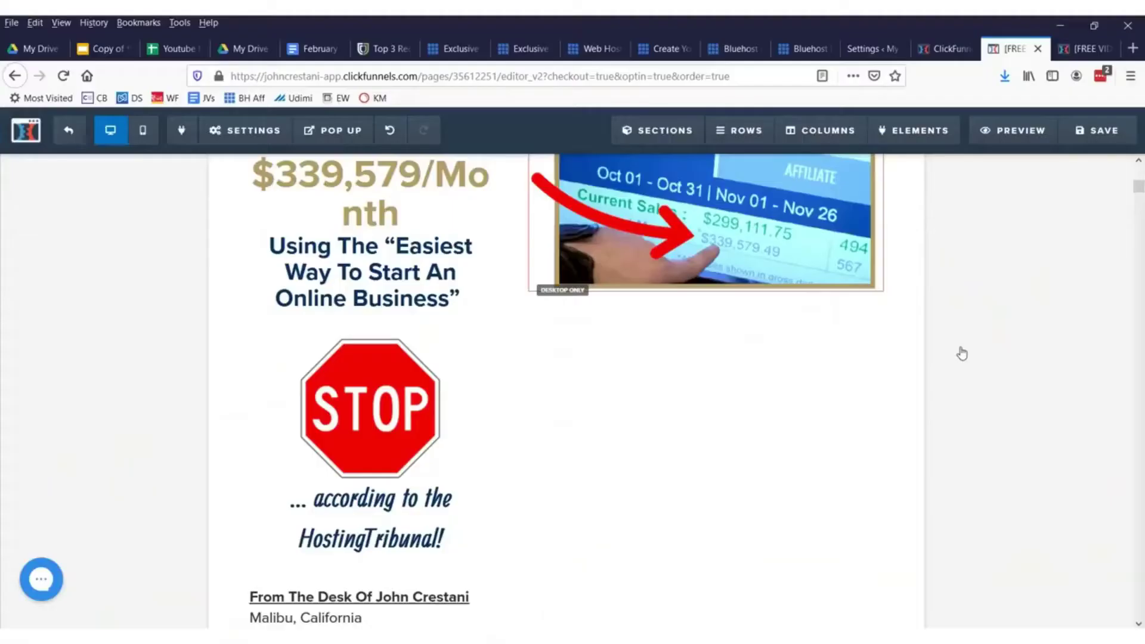
- Close the sales page editor without saving the changes and return to the ClickFunnels funnels list
scroll(1036, 274, "down", 10)
scroll(1036, 274, "down", 15)
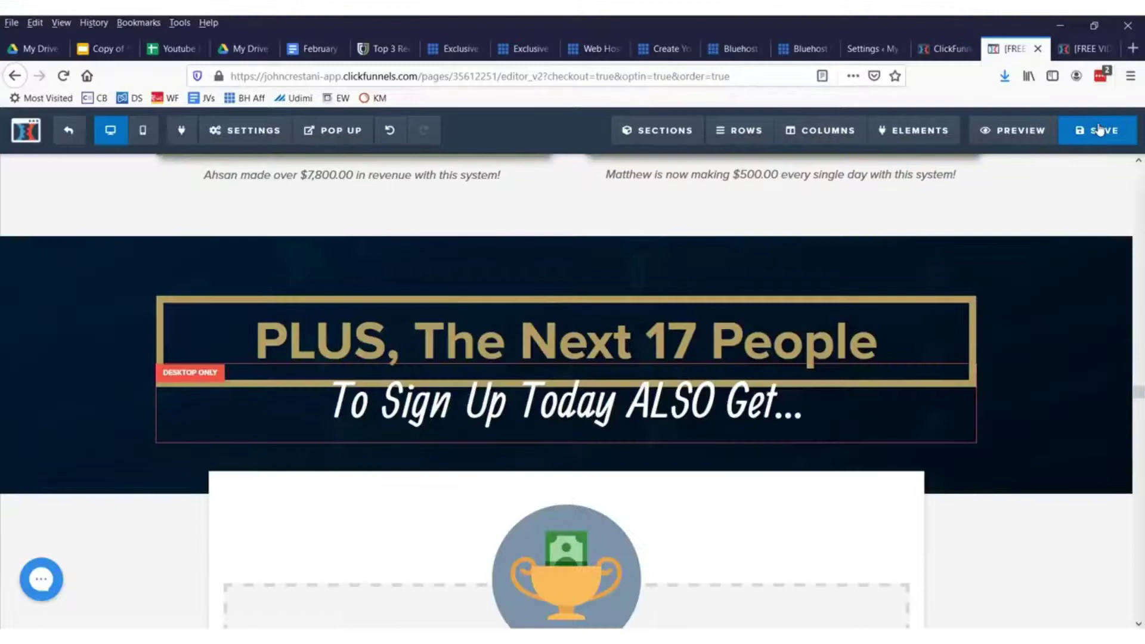
left_click(1037, 48)
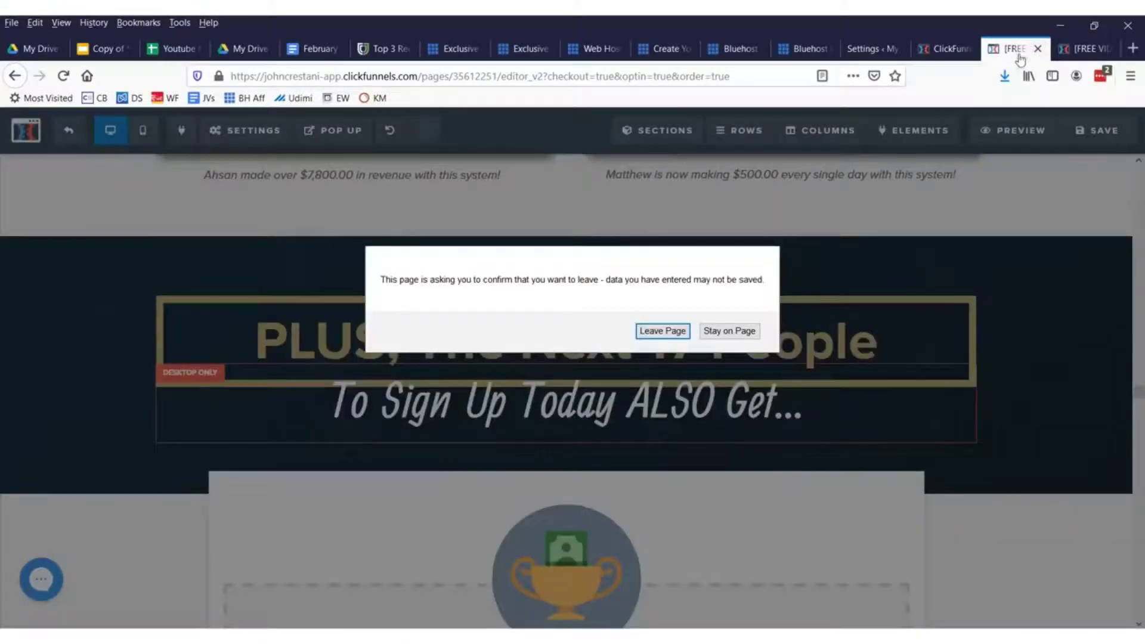
left_click(662, 331)
left_click(936, 48)
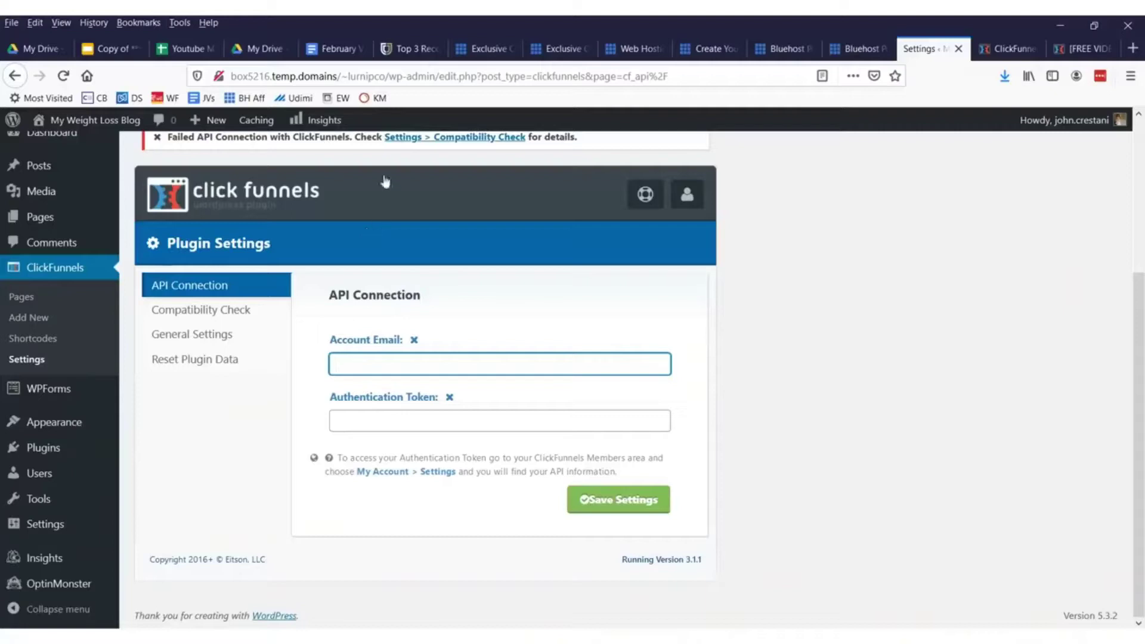
left_click(1017, 52)
scroll(457, 268, "up", 10)
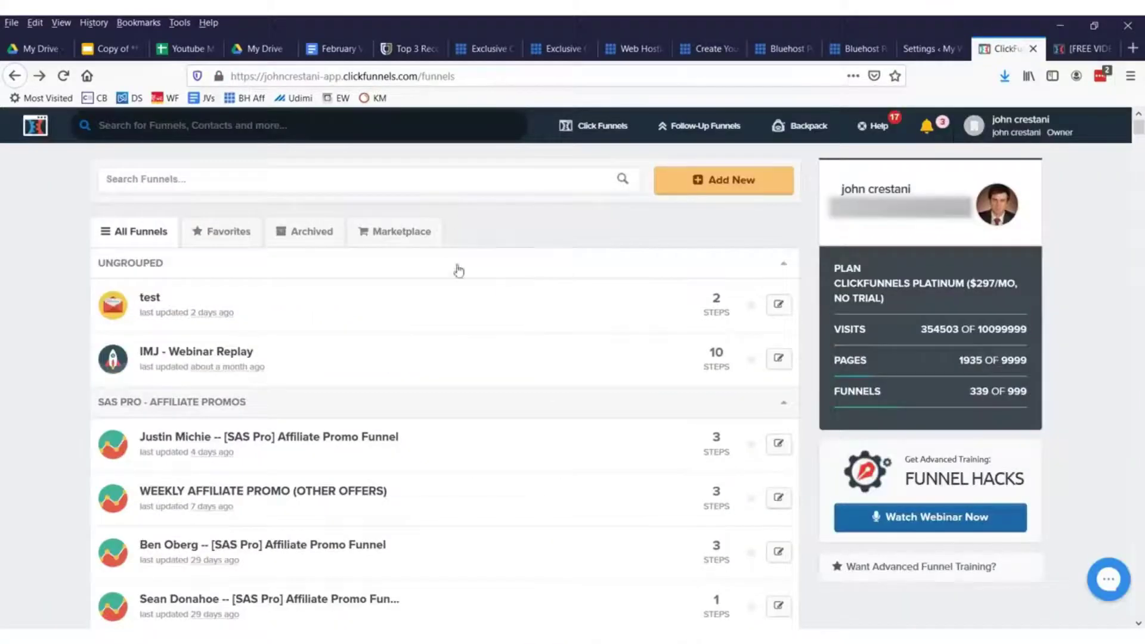
- Open the ClickFunnels dashboard and examine the Success Path and Documentaries courses under FunnelFlix Training
mouse_move(582, 135)
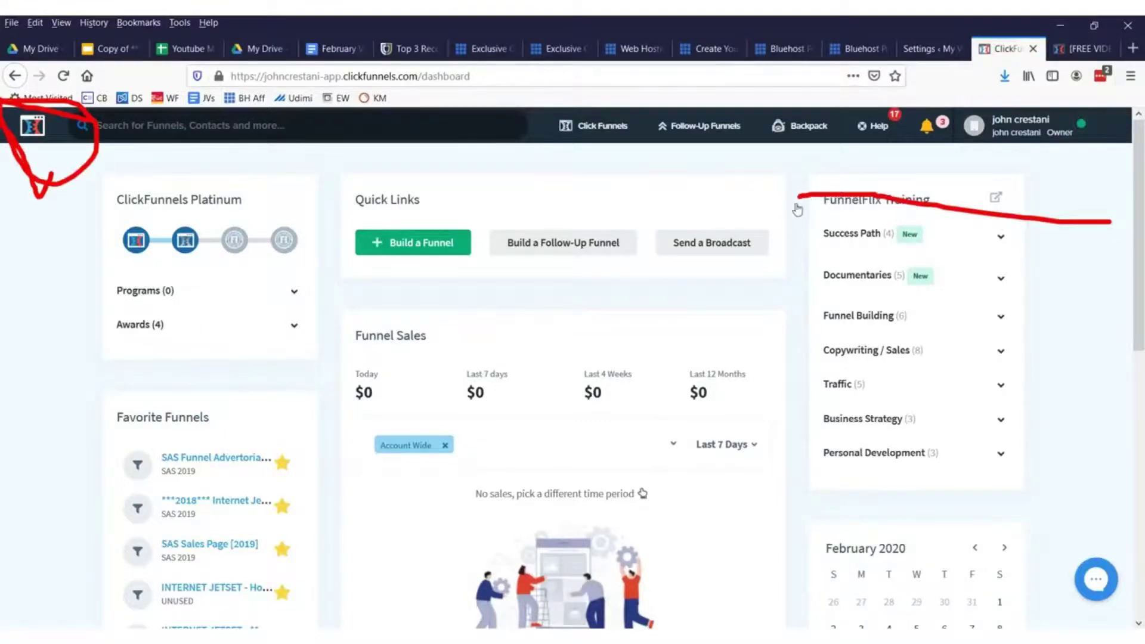
key("Escape")
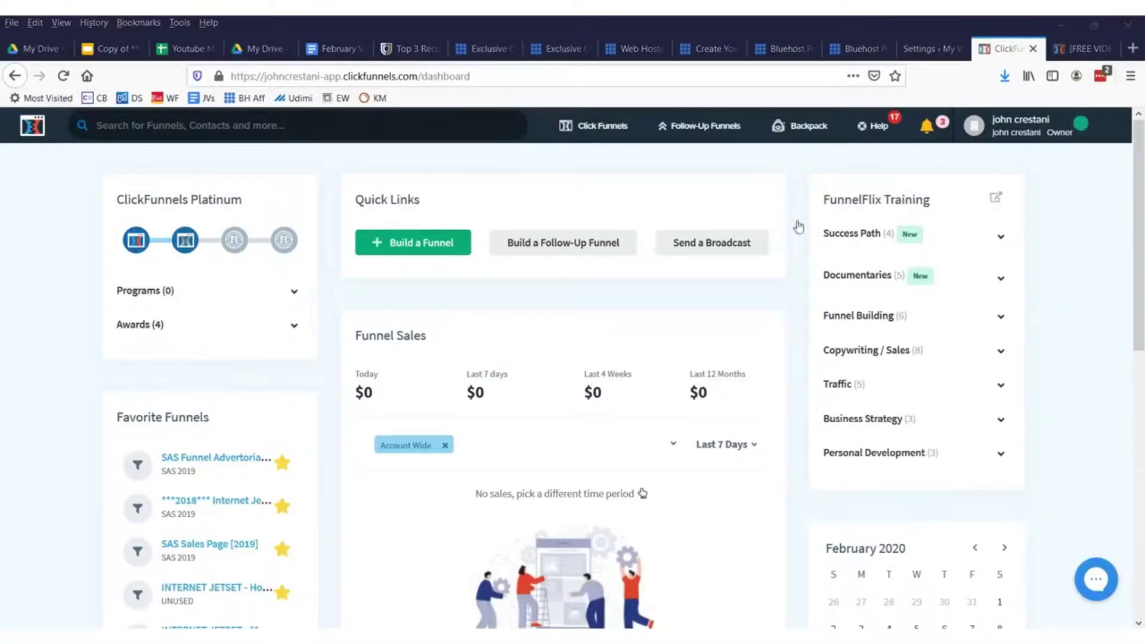
key("Escape")
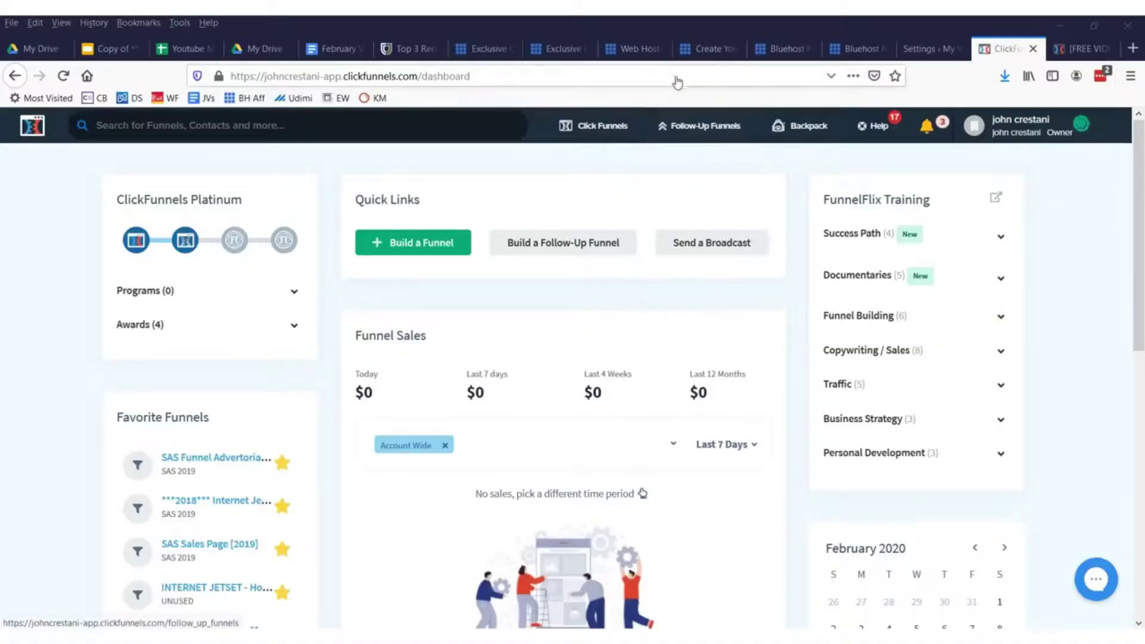
left_click(1000, 240)
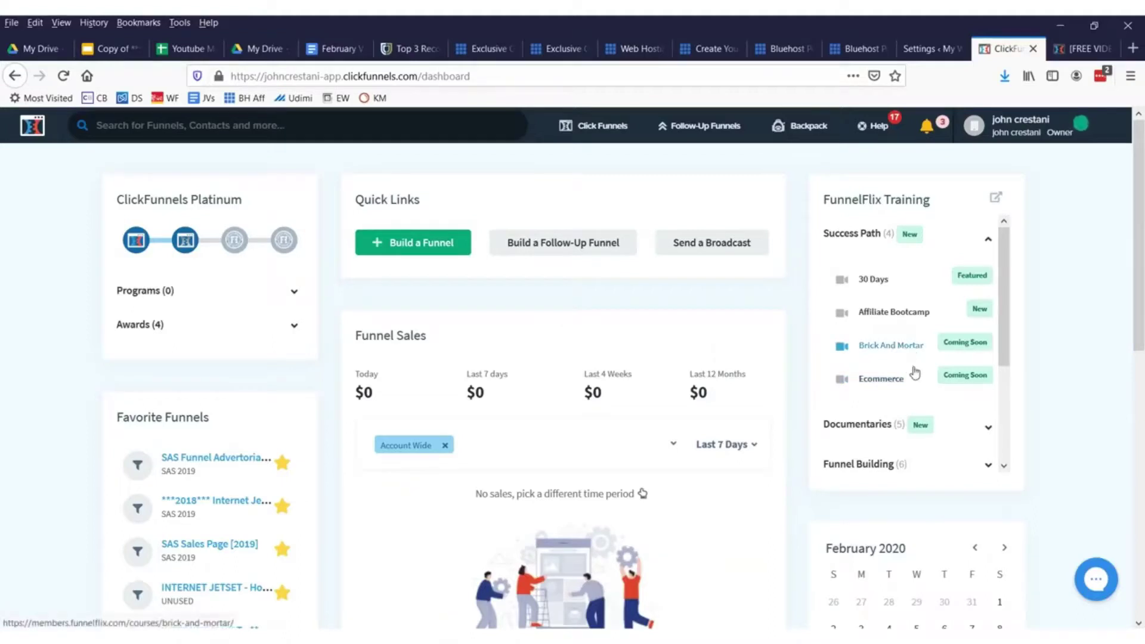
left_click(985, 434)
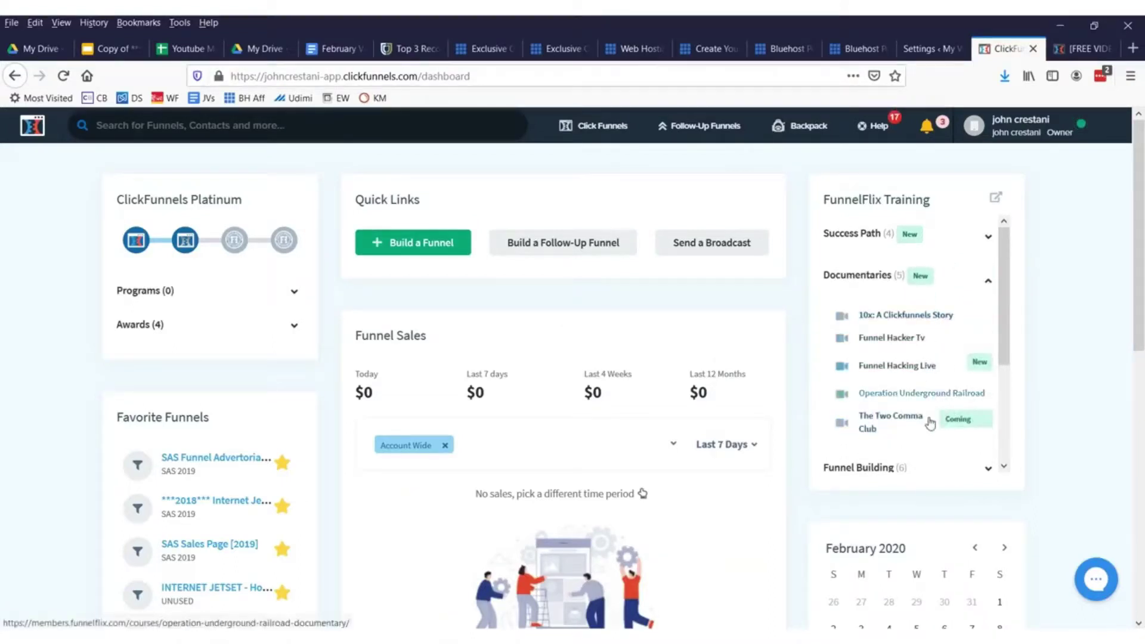